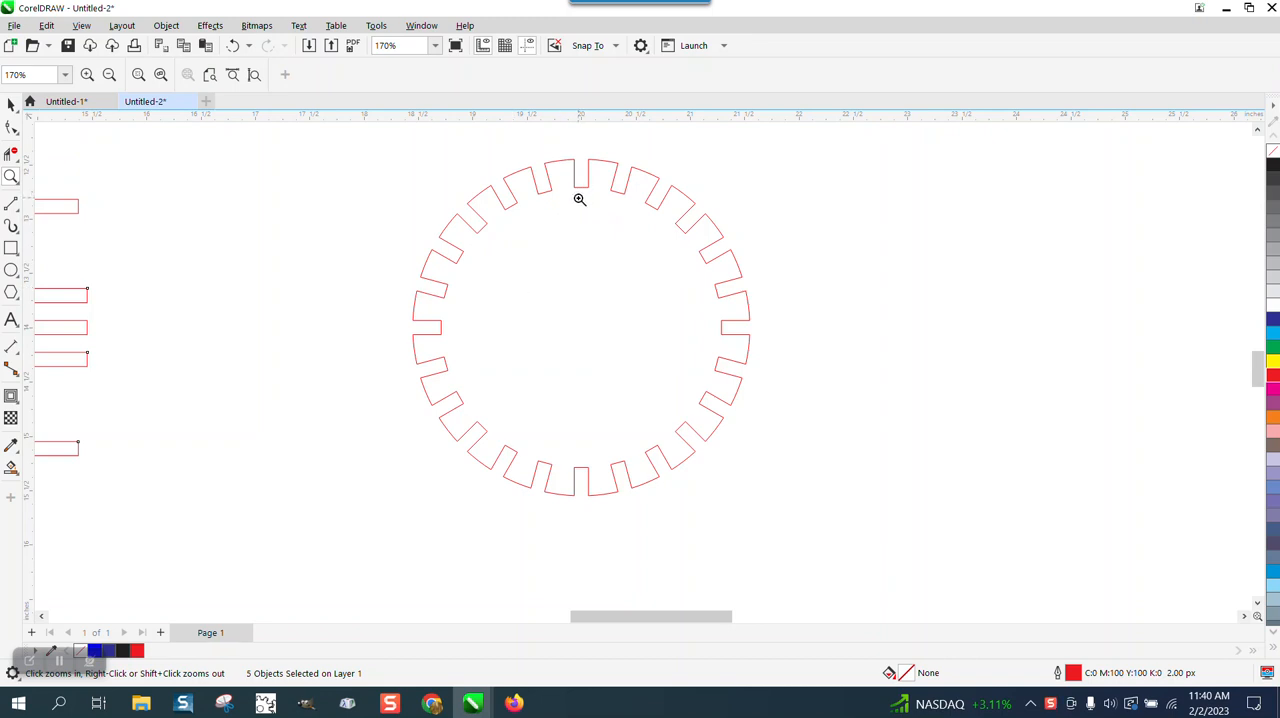
# Step: Examine the slot edges along the gear's upper rim to see whether they are separate segments
pyautogui.click(13, 129)
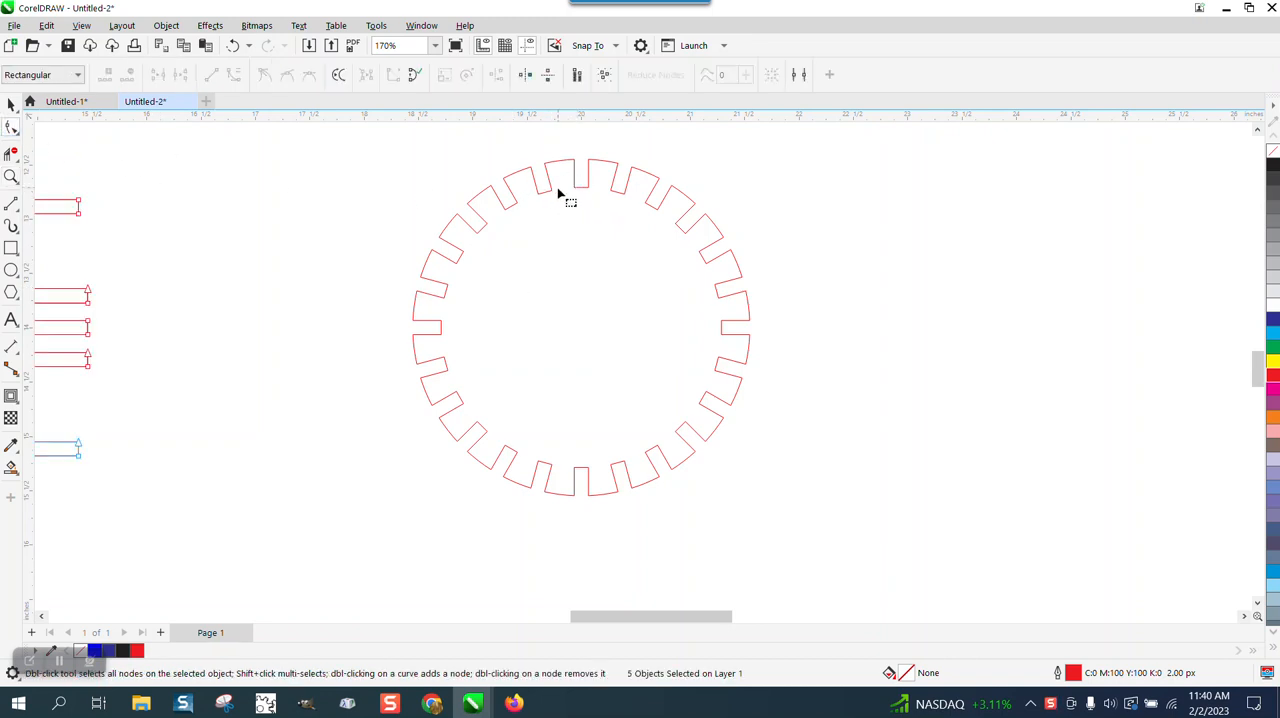
pyautogui.click(549, 191)
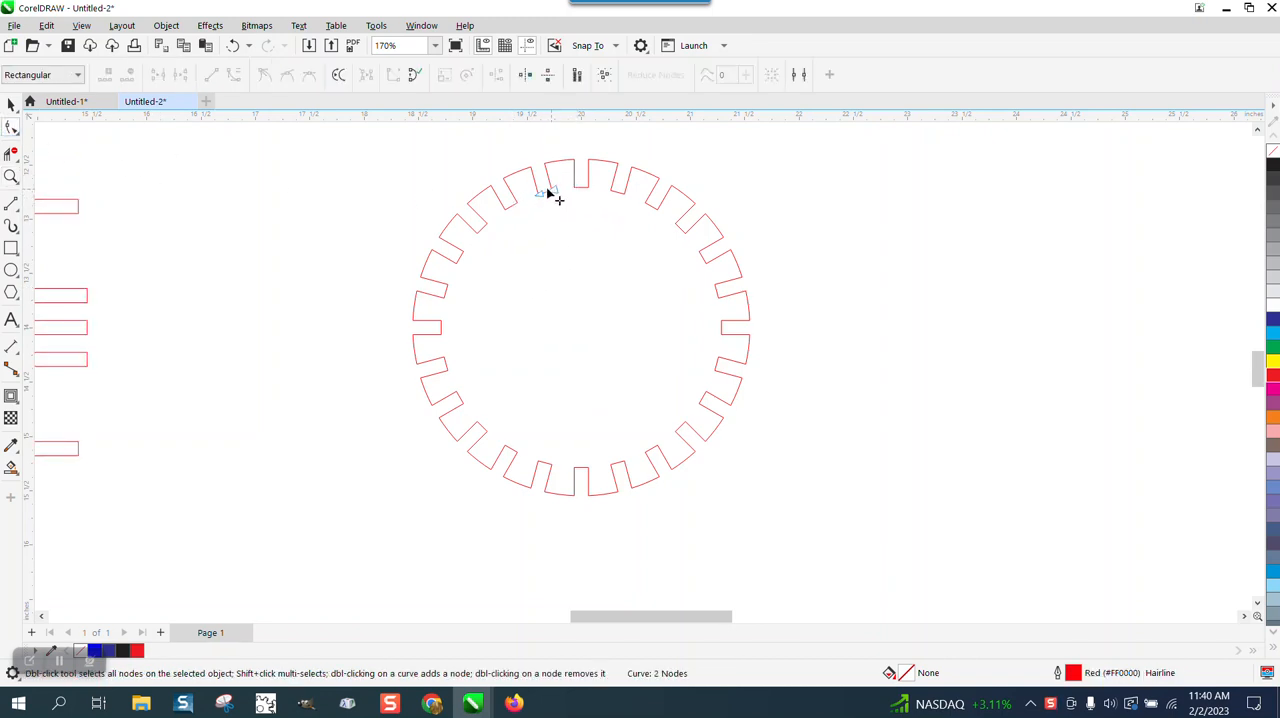
pyautogui.click(11, 176)
pyautogui.moveTo(530, 145); pyautogui.dragTo(602, 252)
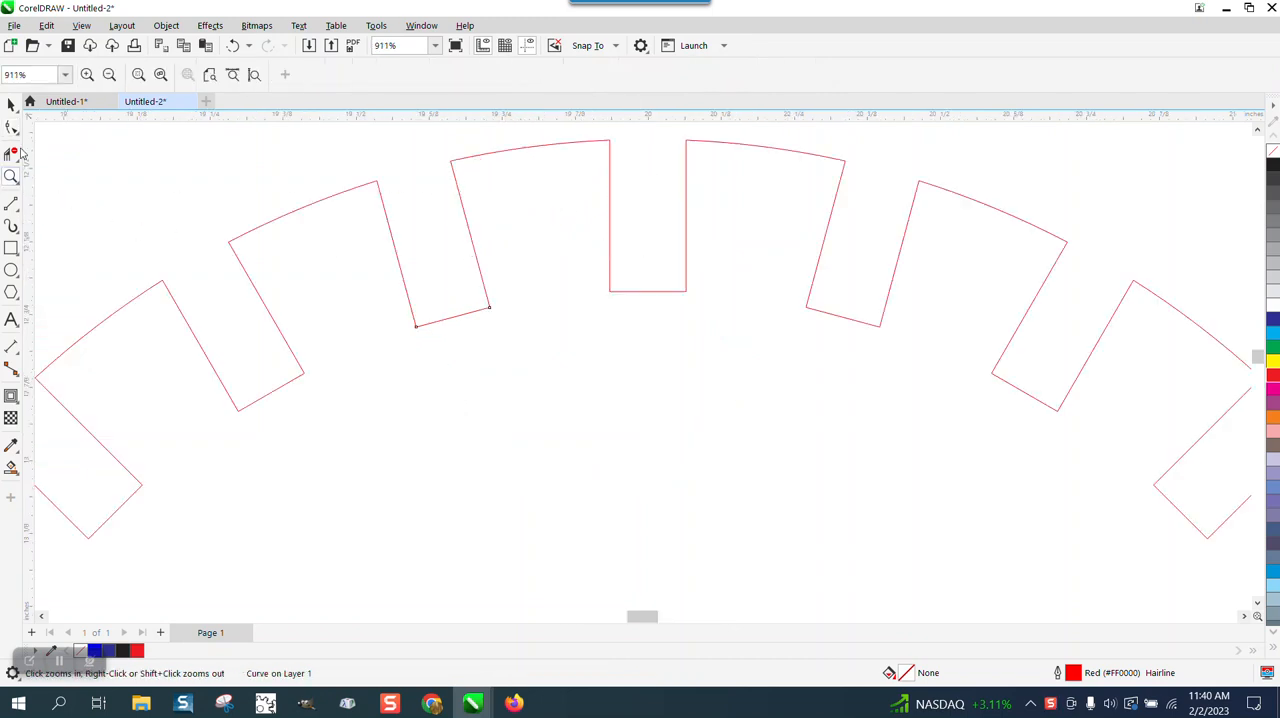
pyautogui.click(12, 128)
pyautogui.click(452, 166)
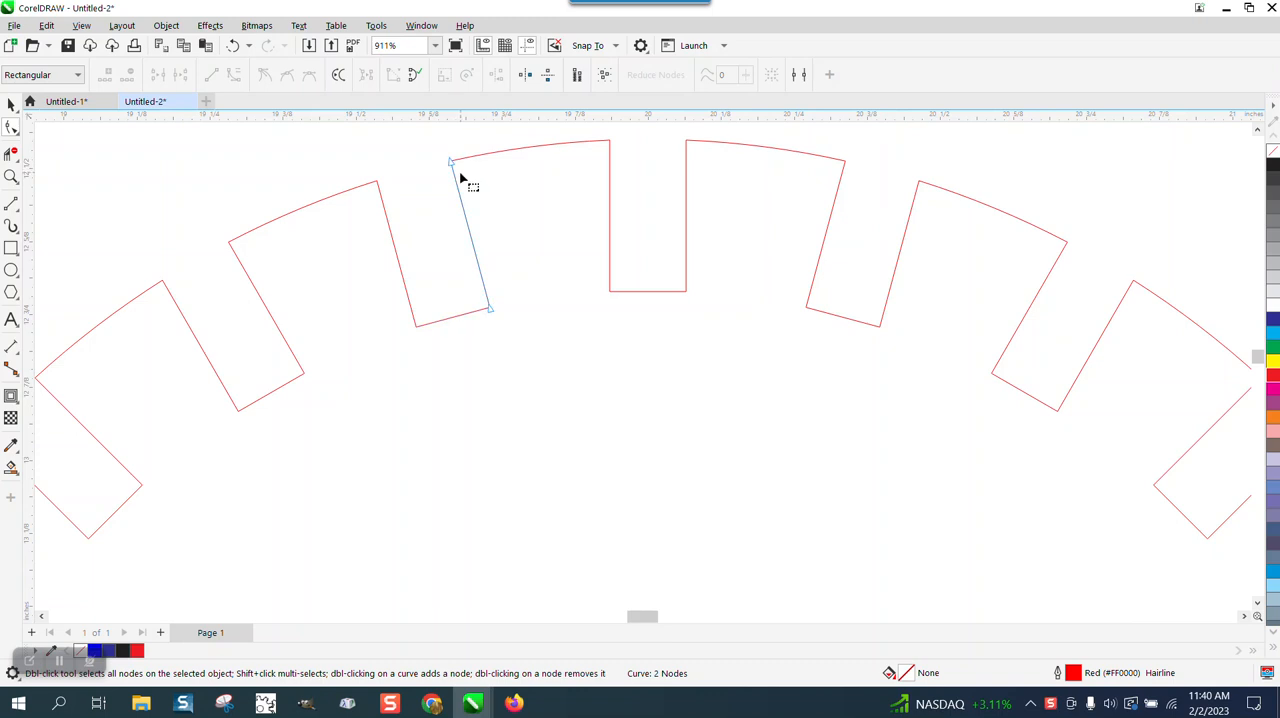
pyautogui.click(9, 104)
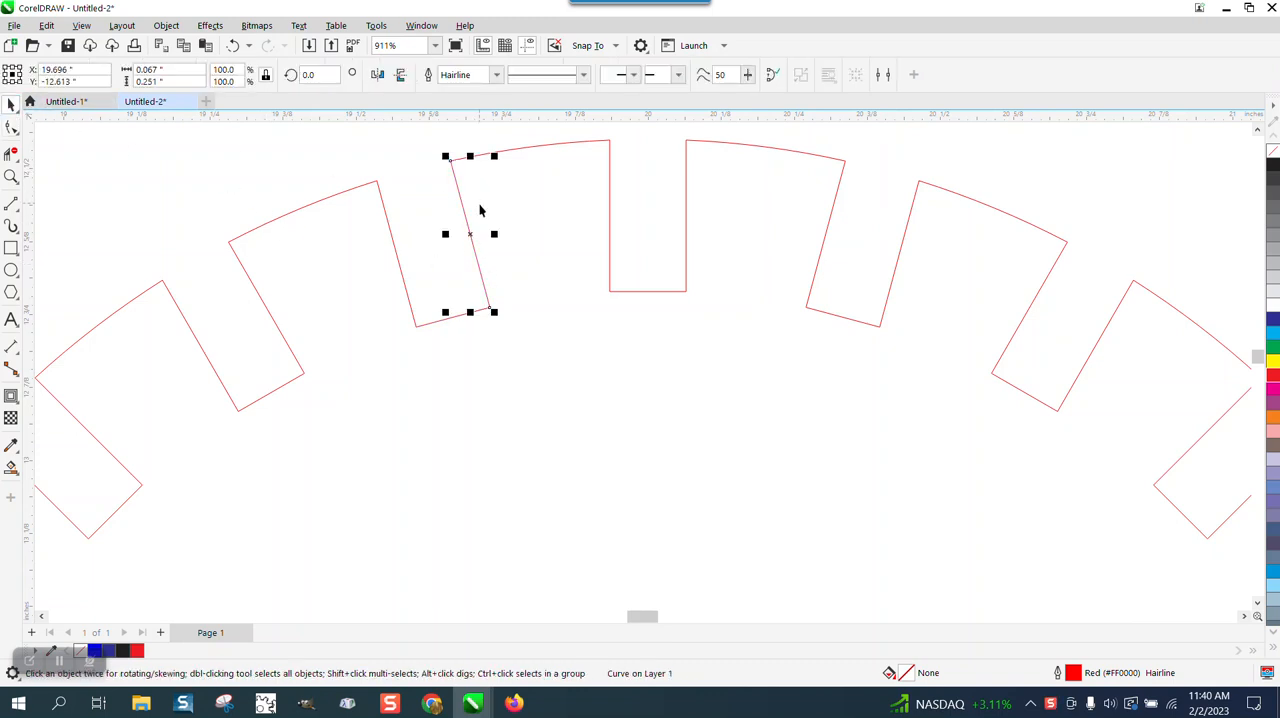
pyautogui.click(300, 176)
pyautogui.scroll(-8, 449, 291)
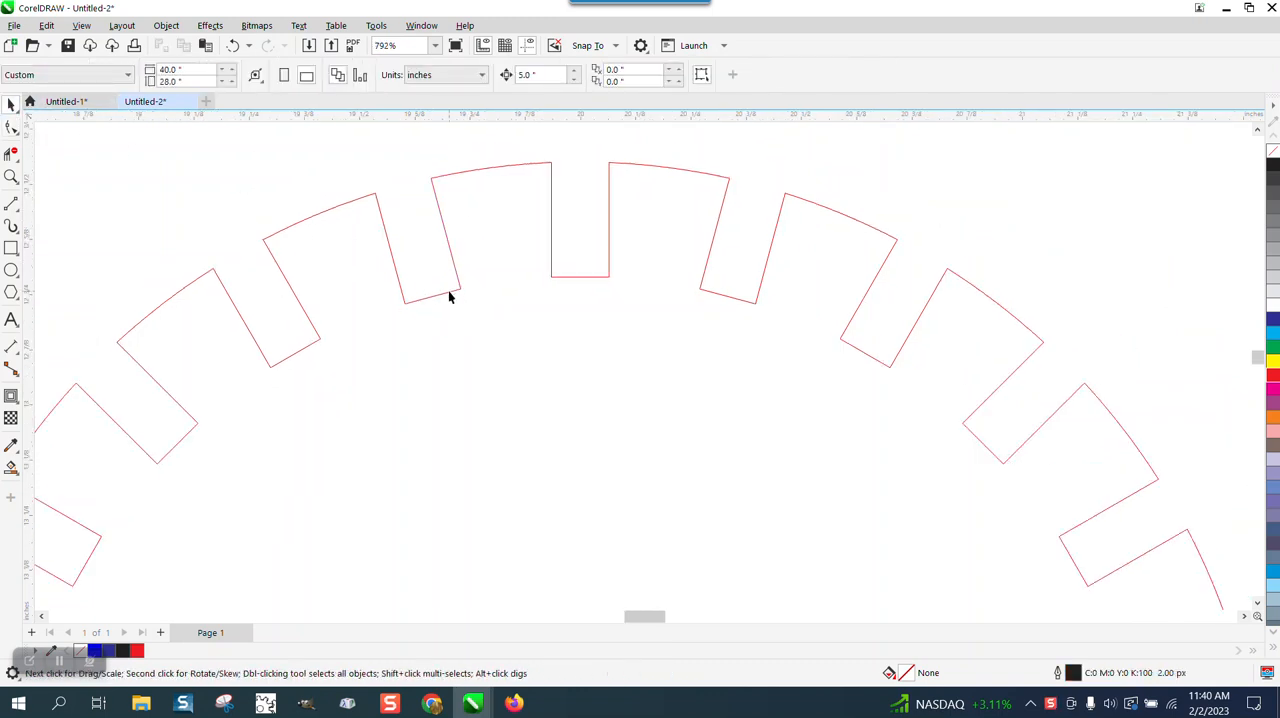
pyautogui.scroll(-1, 386, 443)
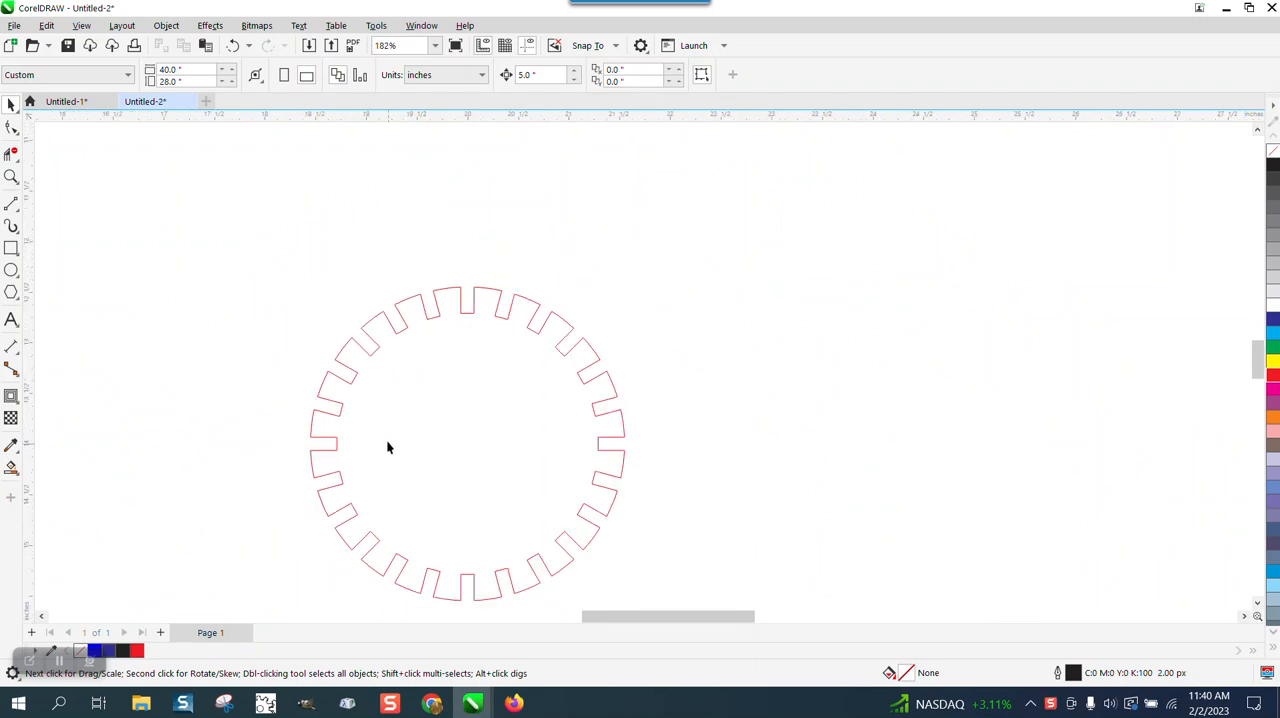
# Step: Use Smart Fill to create one blue shape from the gear's interior, and move it 5 inches to the right
pyautogui.click(11, 472)
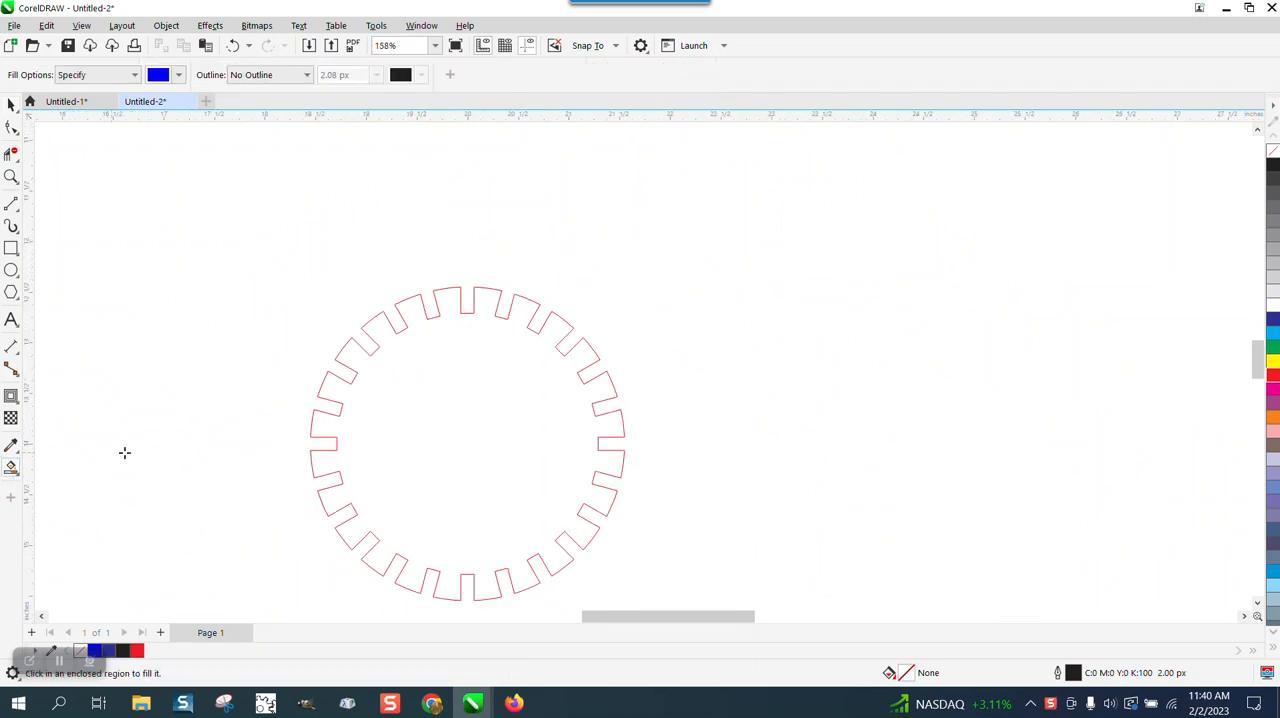
pyautogui.click(434, 449)
pyautogui.press('p')
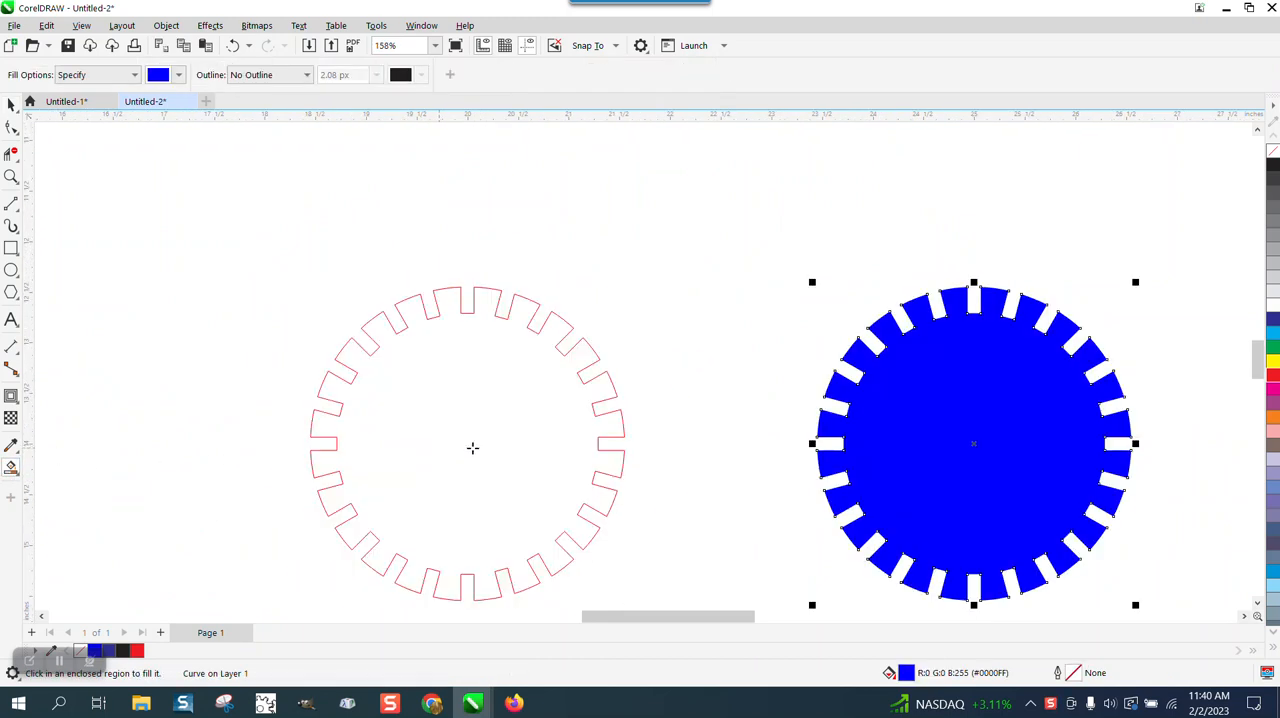
# Step: Remove the new gear shape's fill, give it a red outline, and undo the stray extra fill
pyautogui.click(1273, 151)
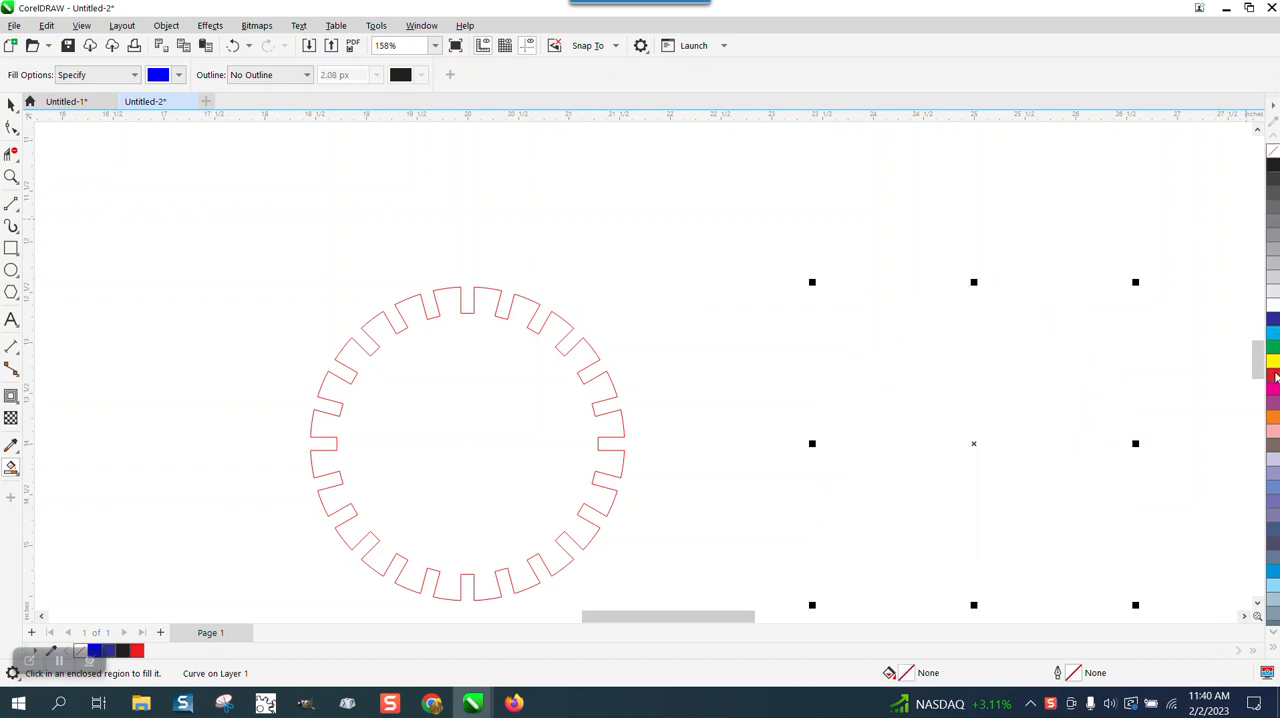
pyautogui.rightClick(1273, 376)
pyautogui.click(982, 188)
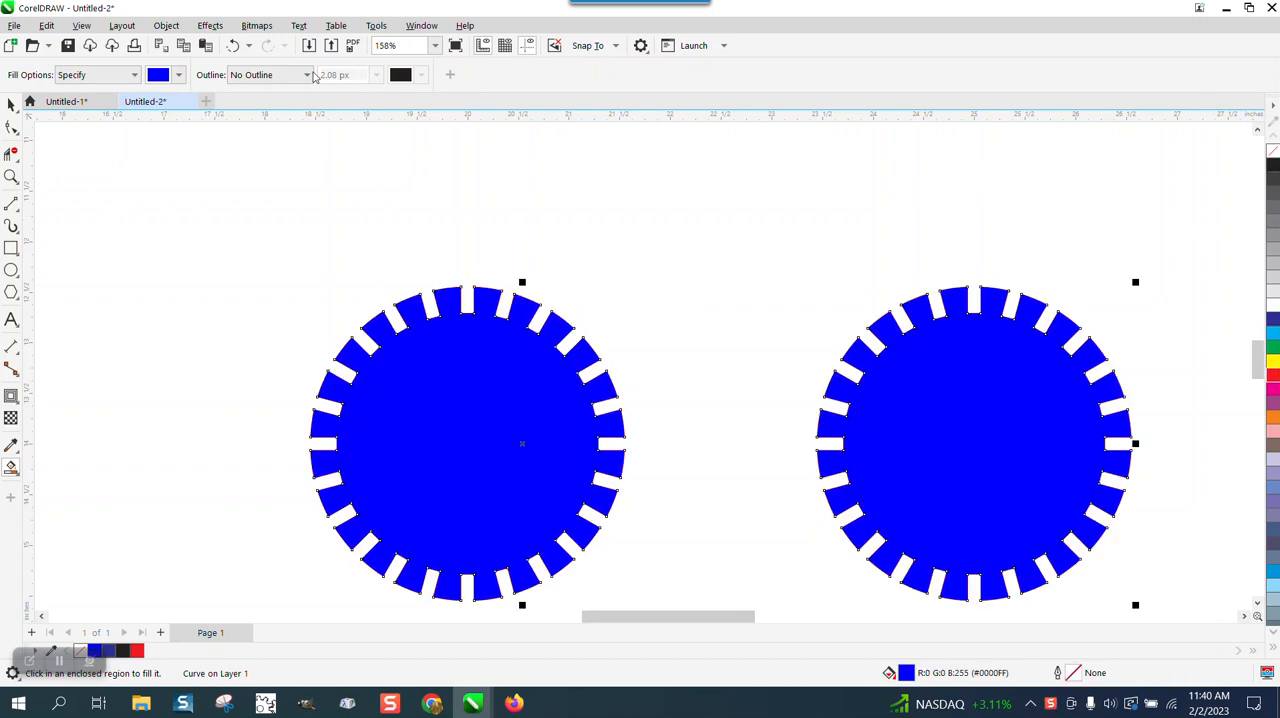
pyautogui.click(236, 45)
# Step: Pull one outer arc segment at the top of the original gear upward, away from the outline
pyautogui.click(11, 104)
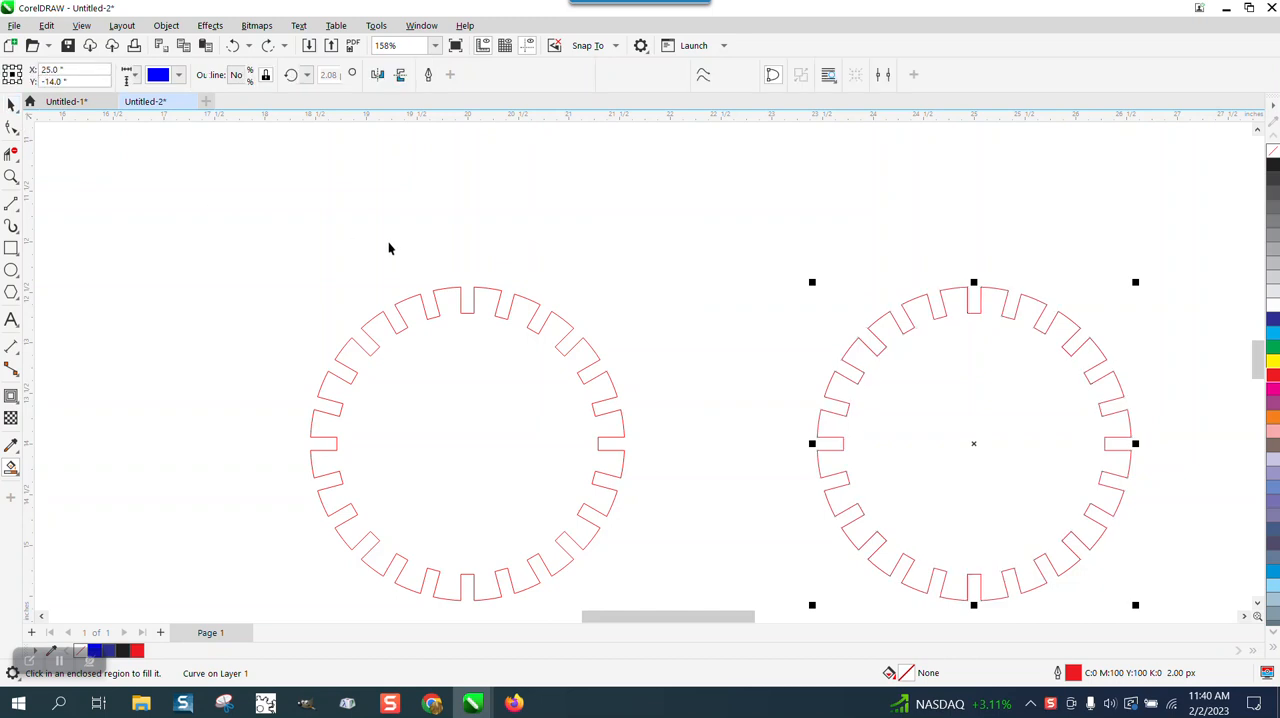
pyautogui.click(461, 258)
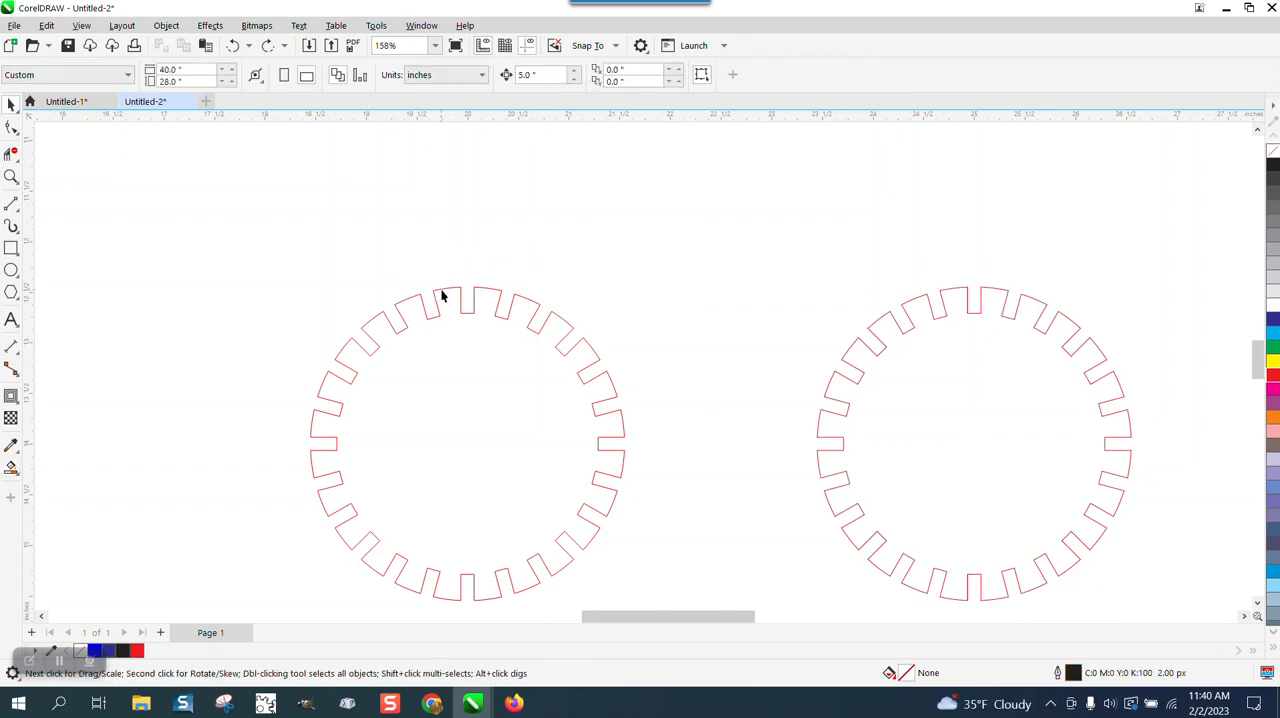
pyautogui.click(448, 295)
pyautogui.click(416, 279)
pyautogui.click(448, 295)
pyautogui.moveTo(448, 295); pyautogui.dragTo(448, 263)
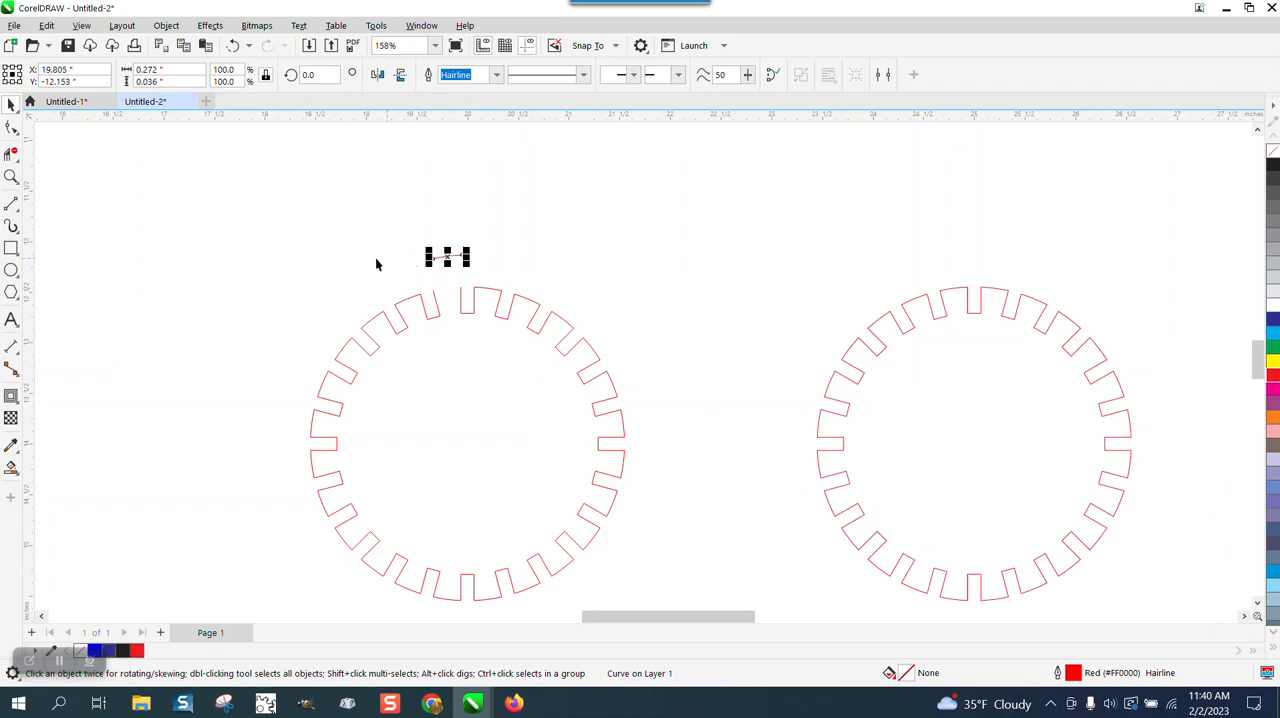
# Step: Delete all the loose segments of the original gear, keeping only the one-piece copy
pyautogui.moveTo(259, 223); pyautogui.dragTo(435, 490)
pyautogui.moveTo(678, 602); pyautogui.dragTo(680, 600)
pyautogui.press('Delete')
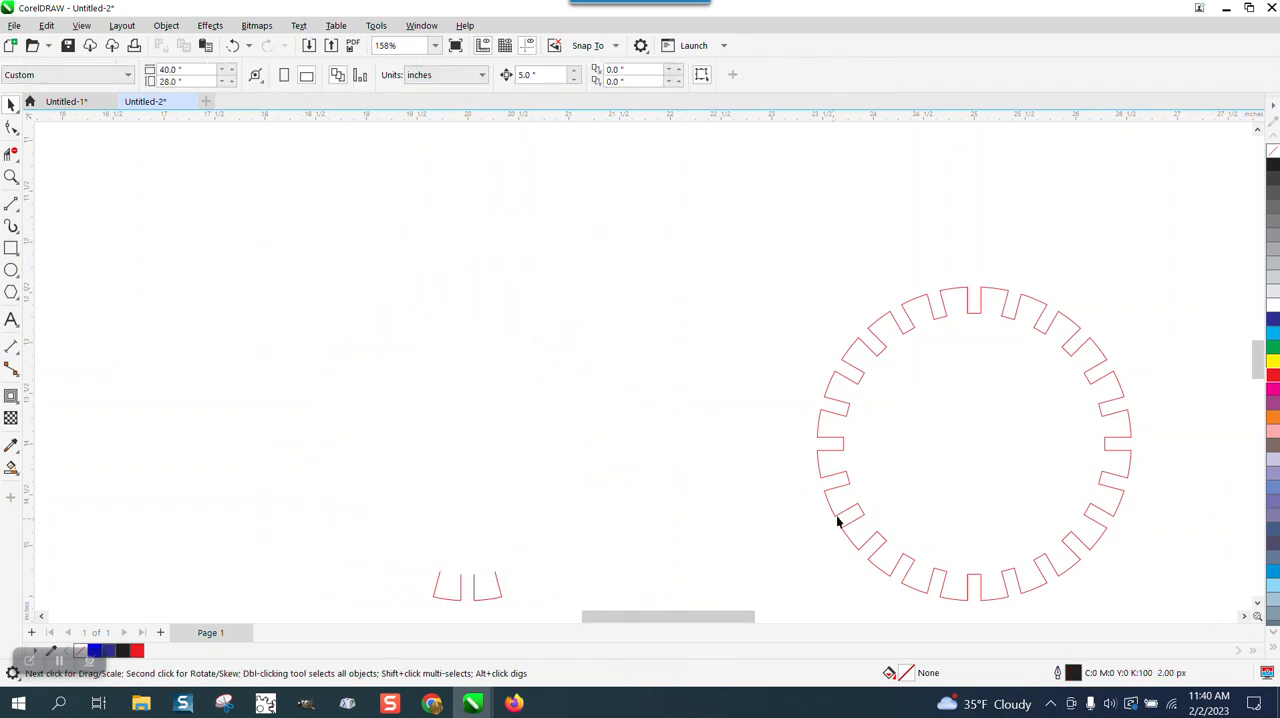
pyautogui.click(838, 514)
pyautogui.moveTo(349, 530); pyautogui.dragTo(544, 604)
pyautogui.press('Delete')
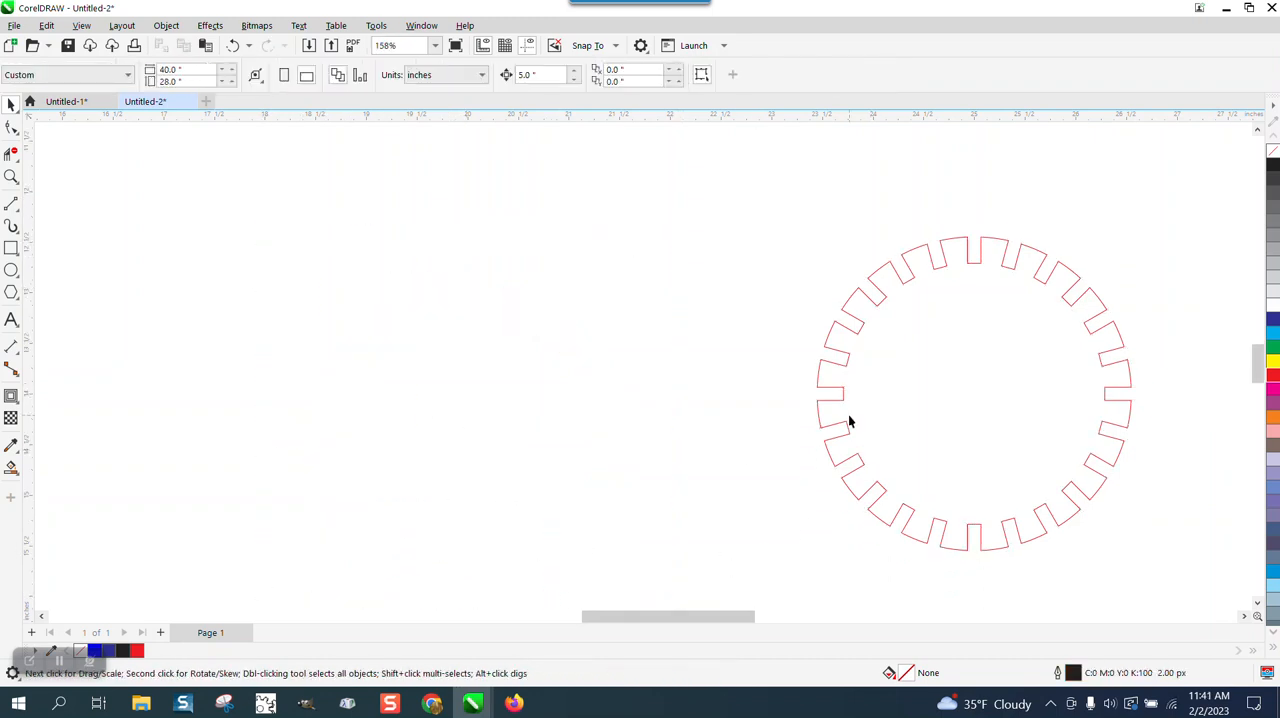
# Step: Move the one-piece gear to the page centre and check its centring with a temporary vertical guideline at X 20 inches
pyautogui.click(992, 384)
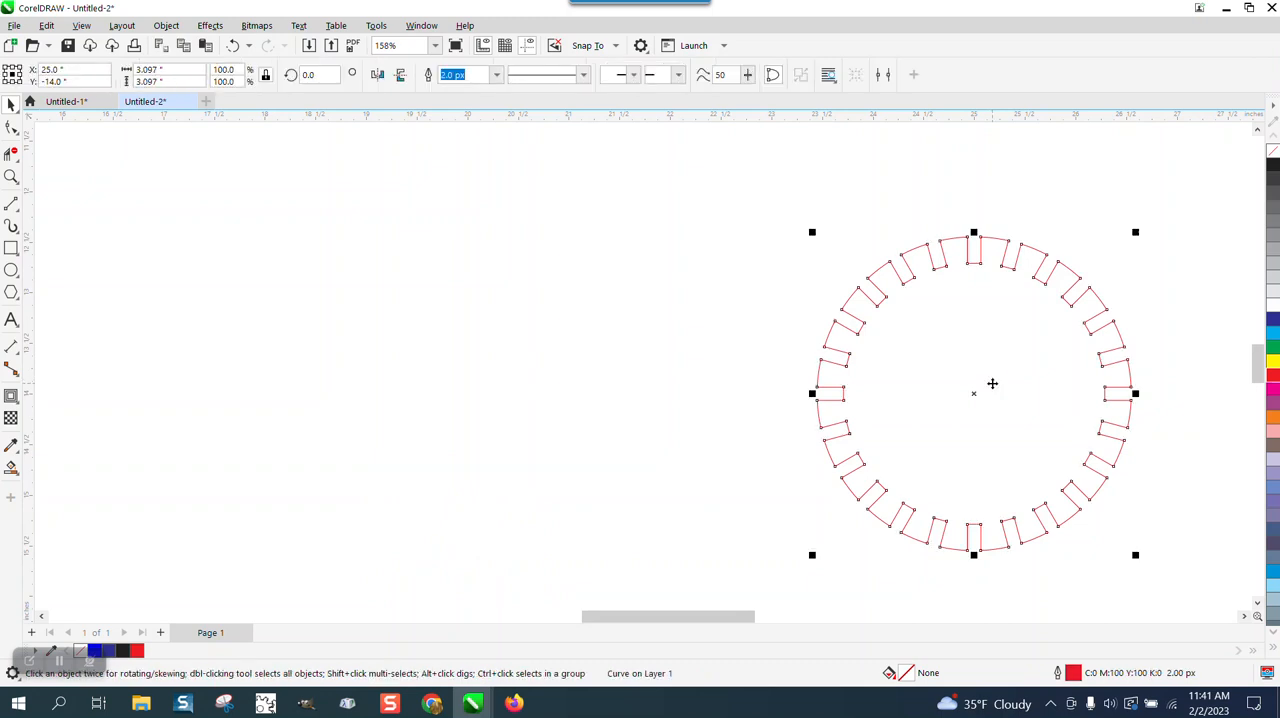
pyautogui.moveTo(992, 383); pyautogui.dragTo(486, 383)
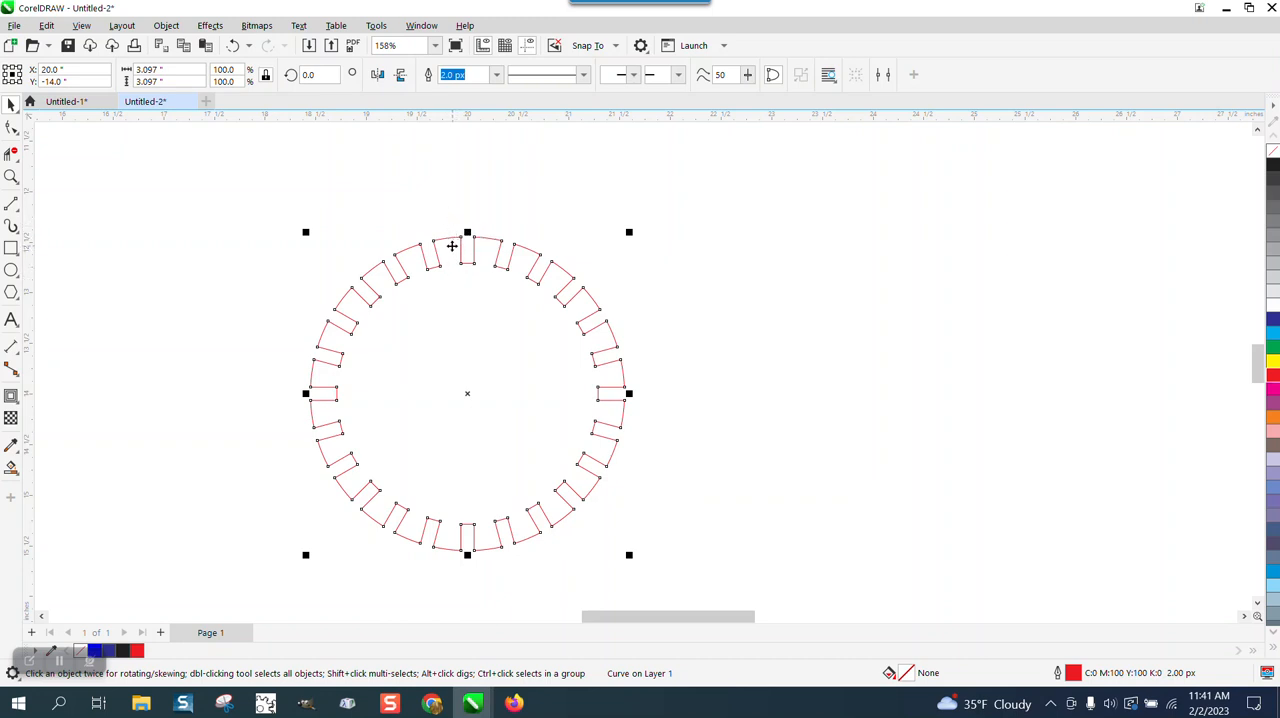
pyautogui.moveTo(29, 245); pyautogui.dragTo(211, 264)
pyautogui.press('p')
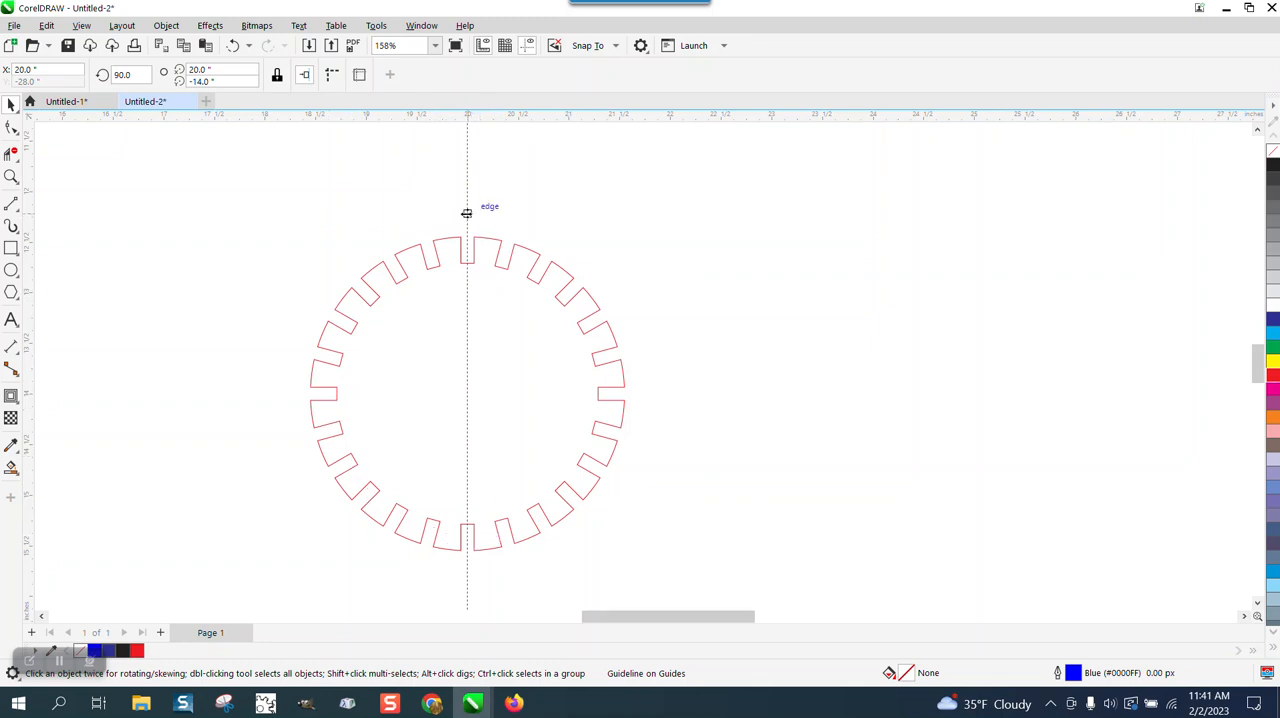
pyautogui.moveTo(467, 213); pyautogui.dragTo(527, 58)
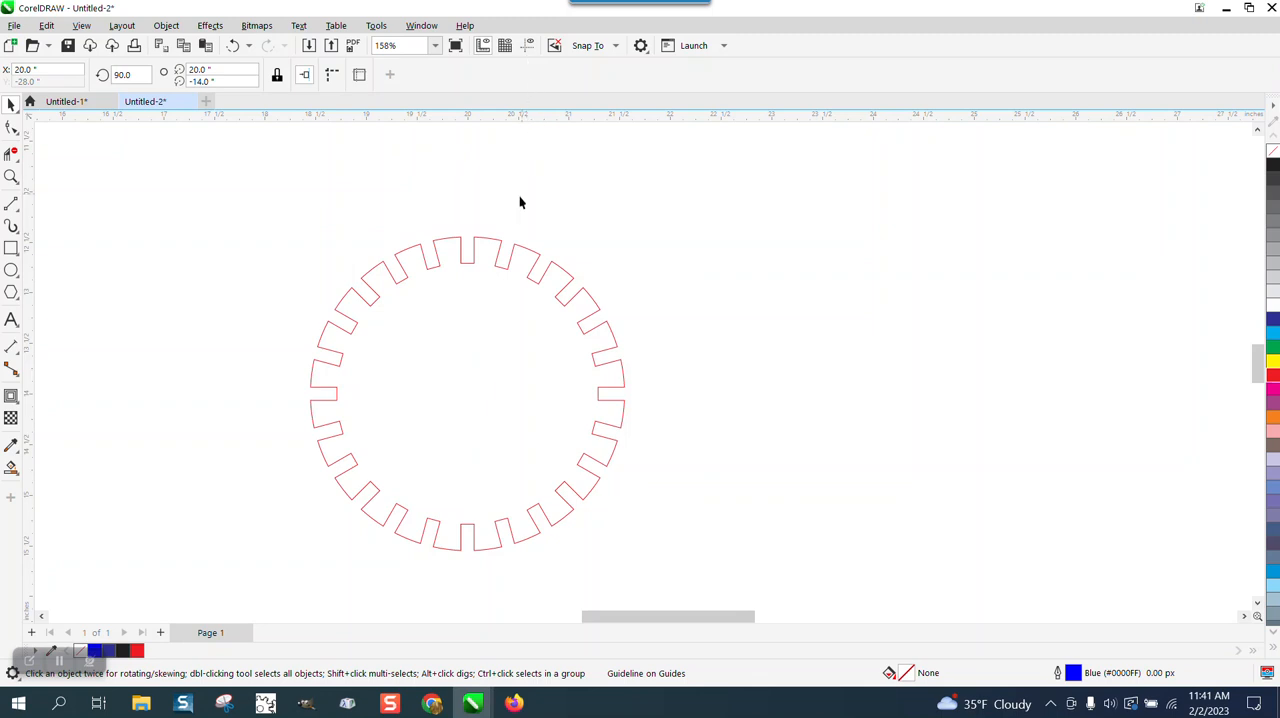
# Step: Switch to Calculator and divide 360 by 24 to find the angle between the gear's slots
pyautogui.click(11, 177)
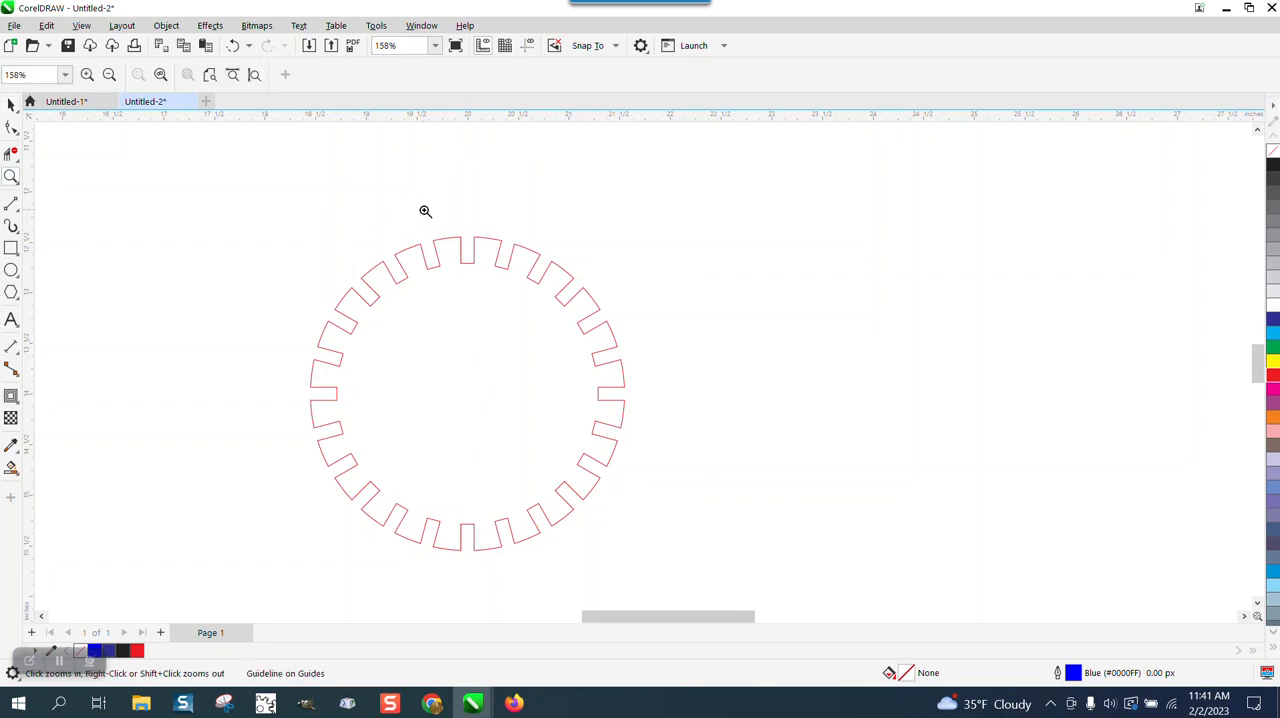
pyautogui.moveTo(424, 236); pyautogui.dragTo(575, 298)
pyautogui.scroll(-3, 538, 294)
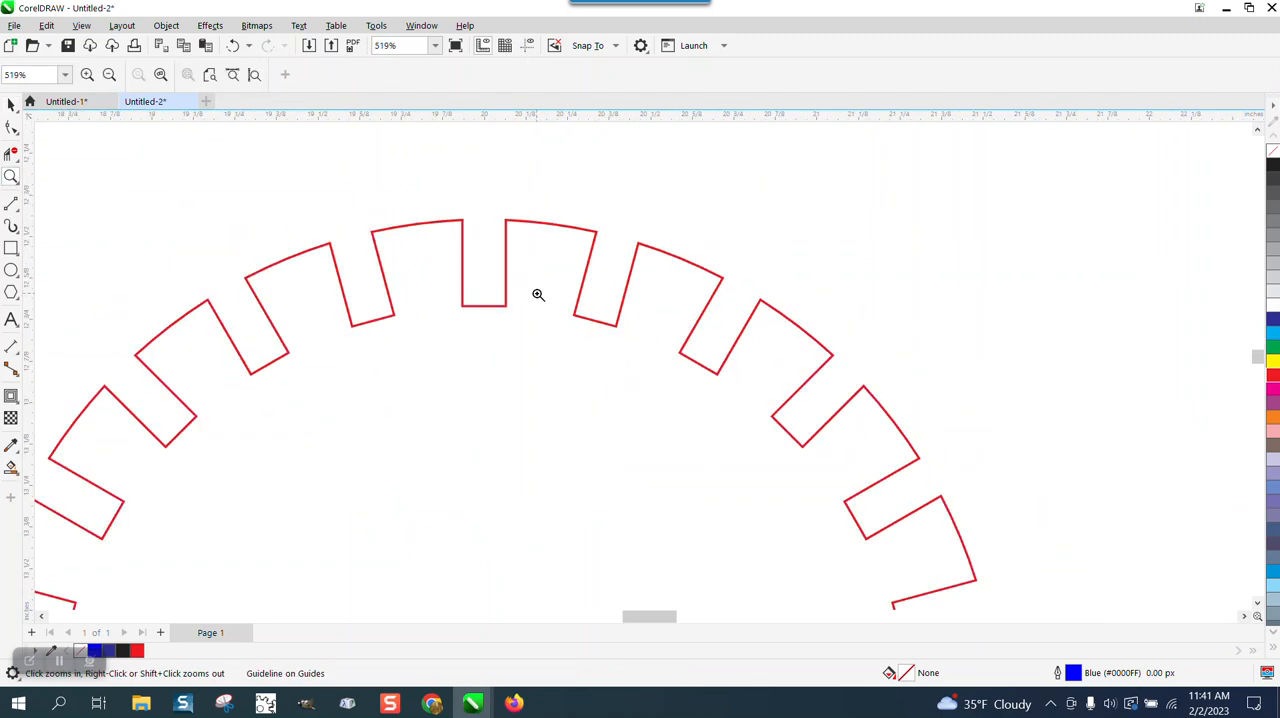
pyautogui.click(11, 104)
pyautogui.scroll(-1, 559, 208)
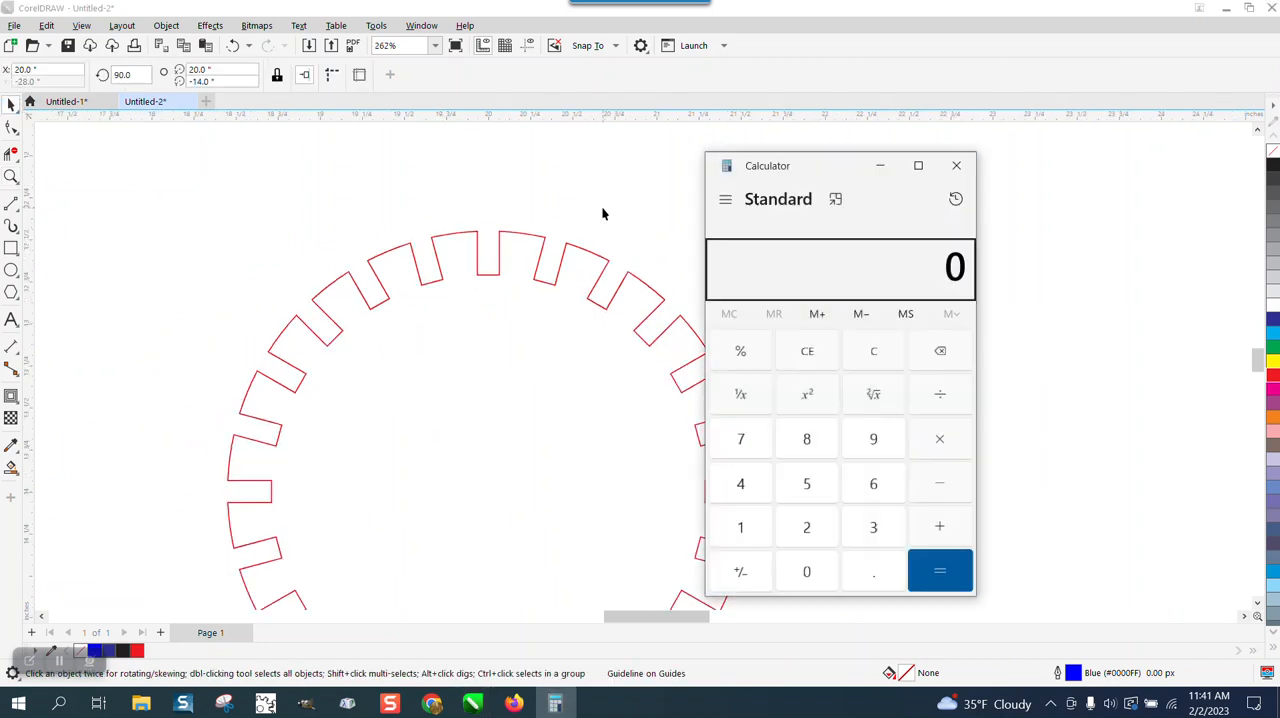
pyautogui.write('360/2')
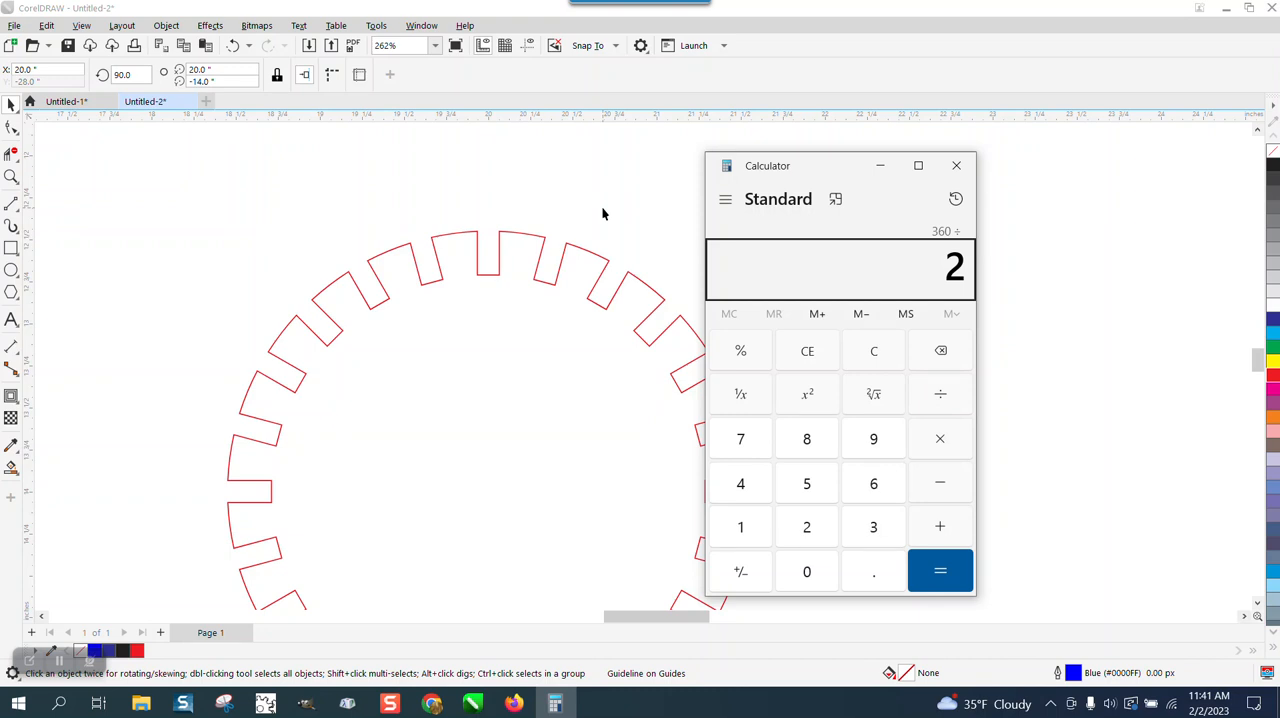
pyautogui.write('4')
pyautogui.press('Return')
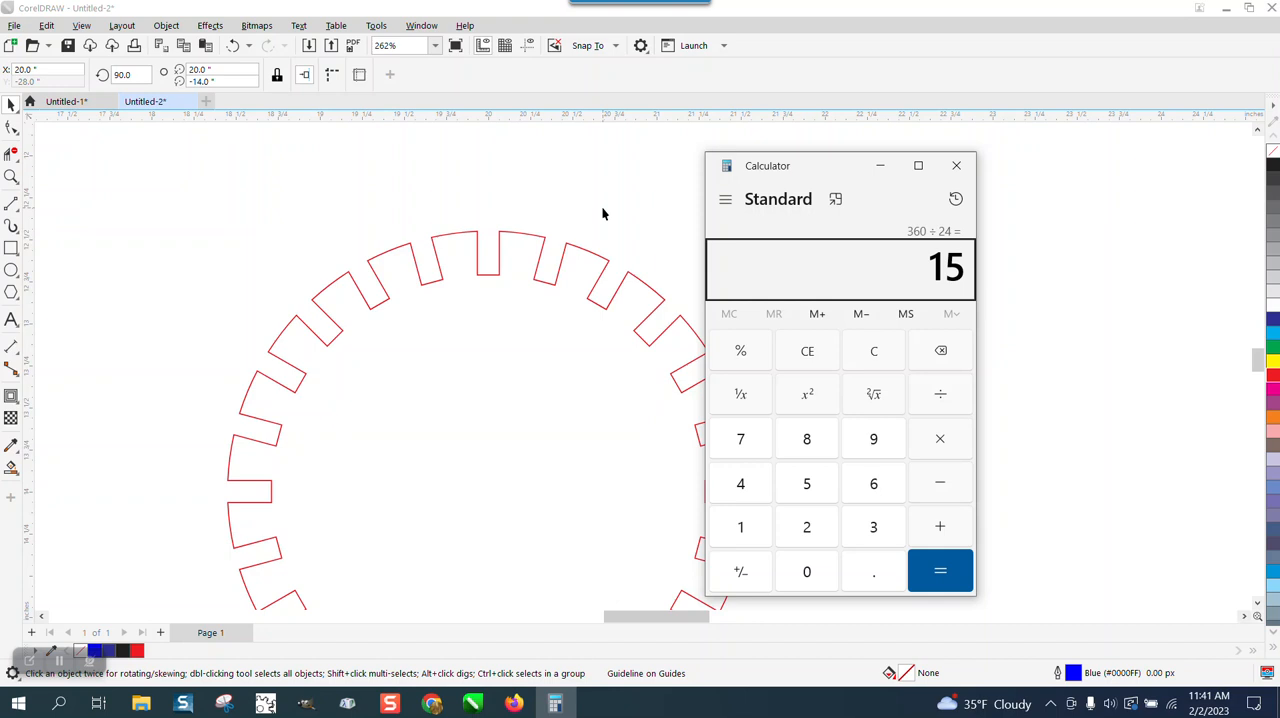
pyautogui.click(956, 165)
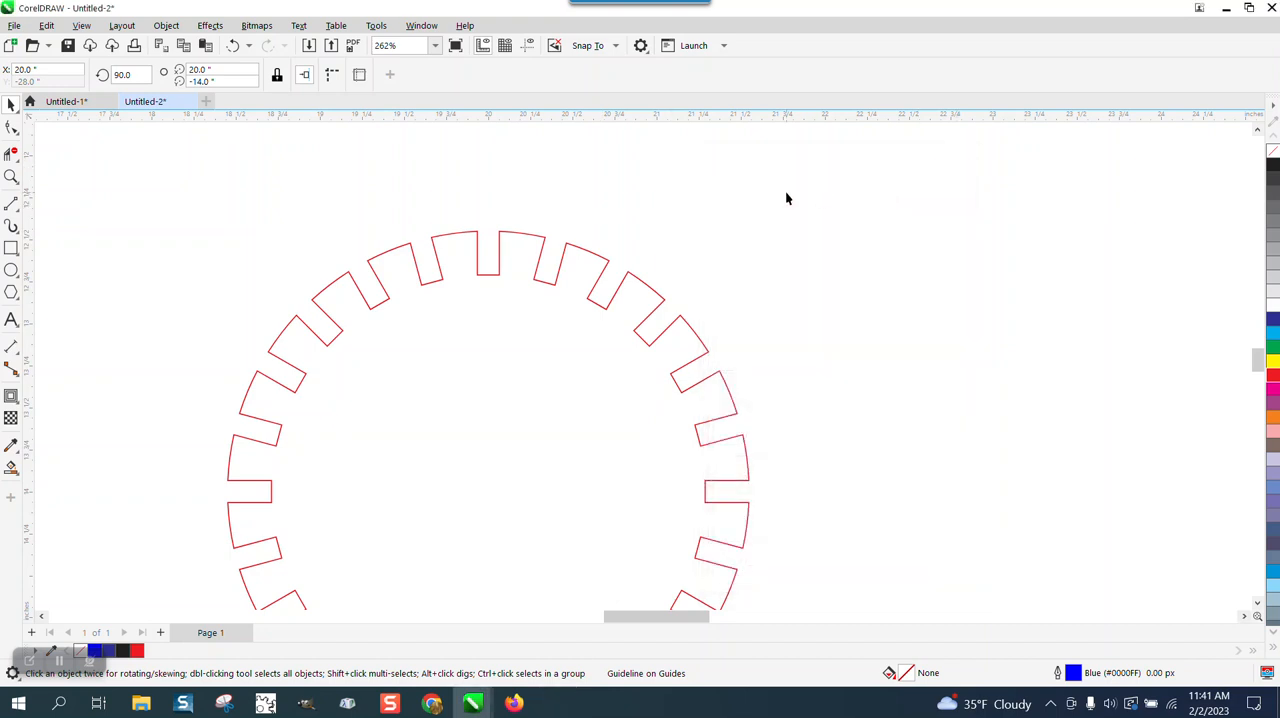
# Step: Break the gear curve apart at the nodes of the top centre slot and the tooth arc to its left
pyautogui.click(11, 176)
pyautogui.moveTo(428, 204); pyautogui.dragTo(581, 316)
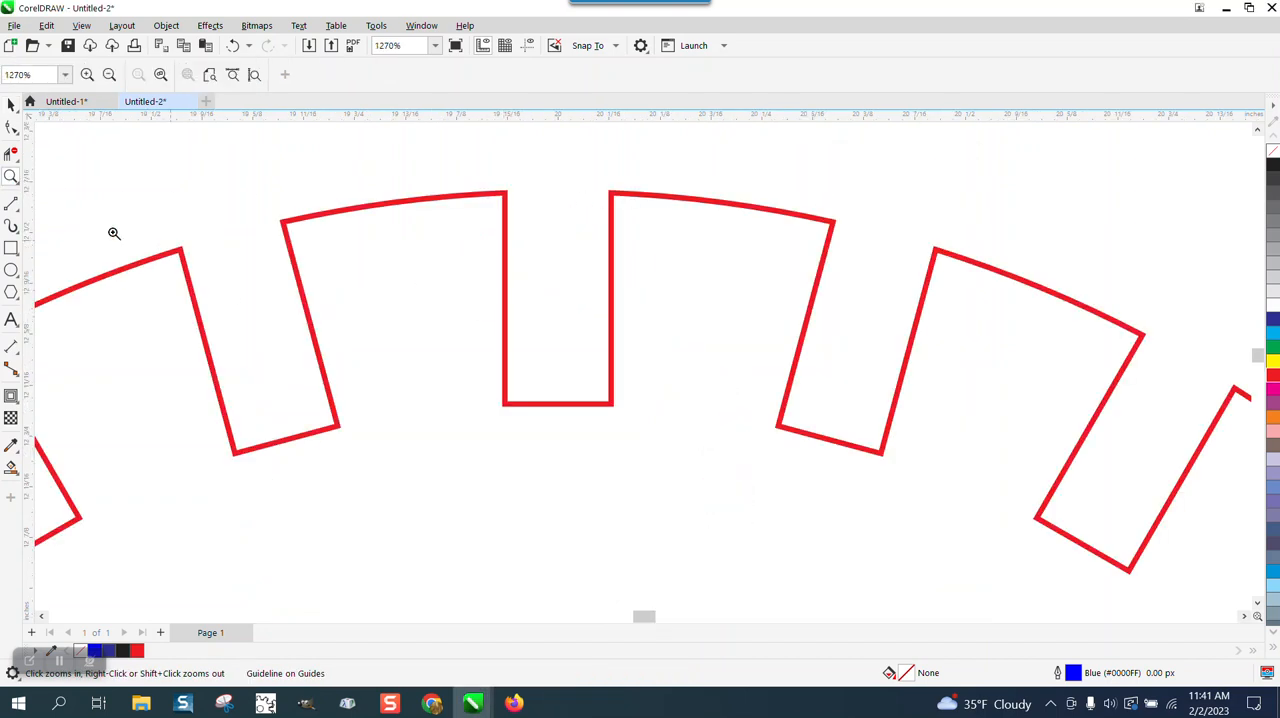
pyautogui.click(12, 127)
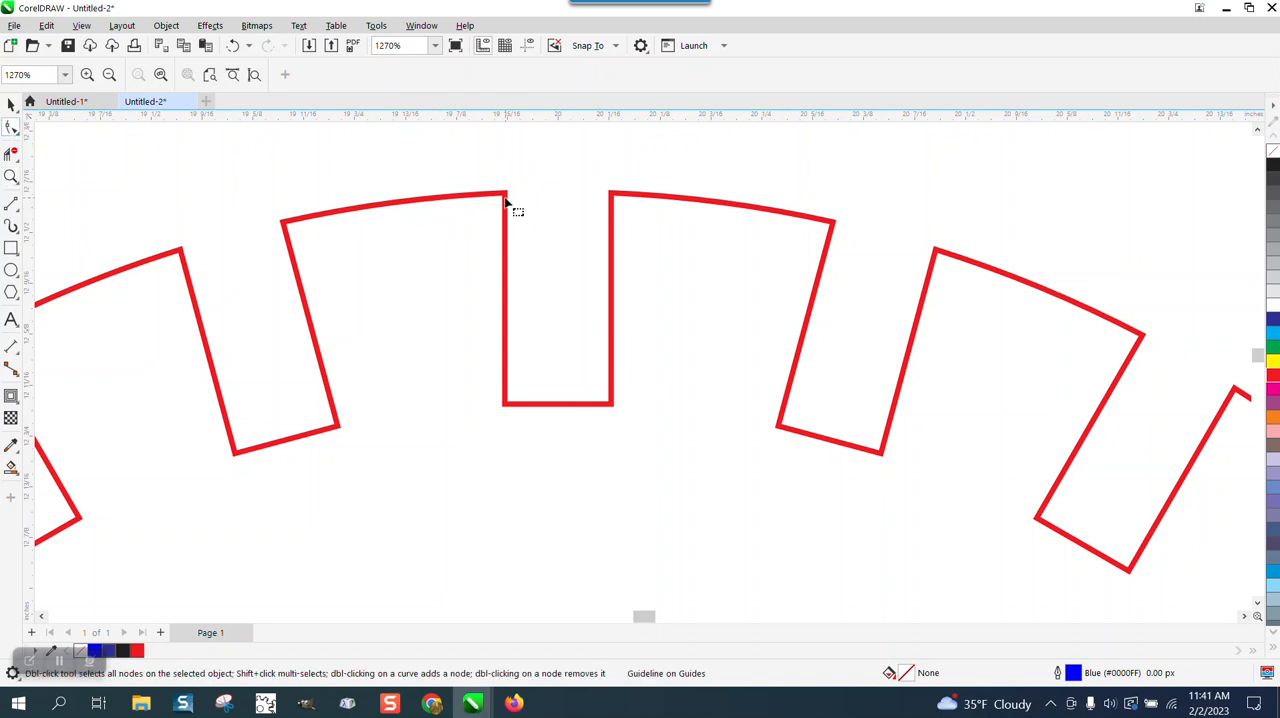
pyautogui.click(506, 201)
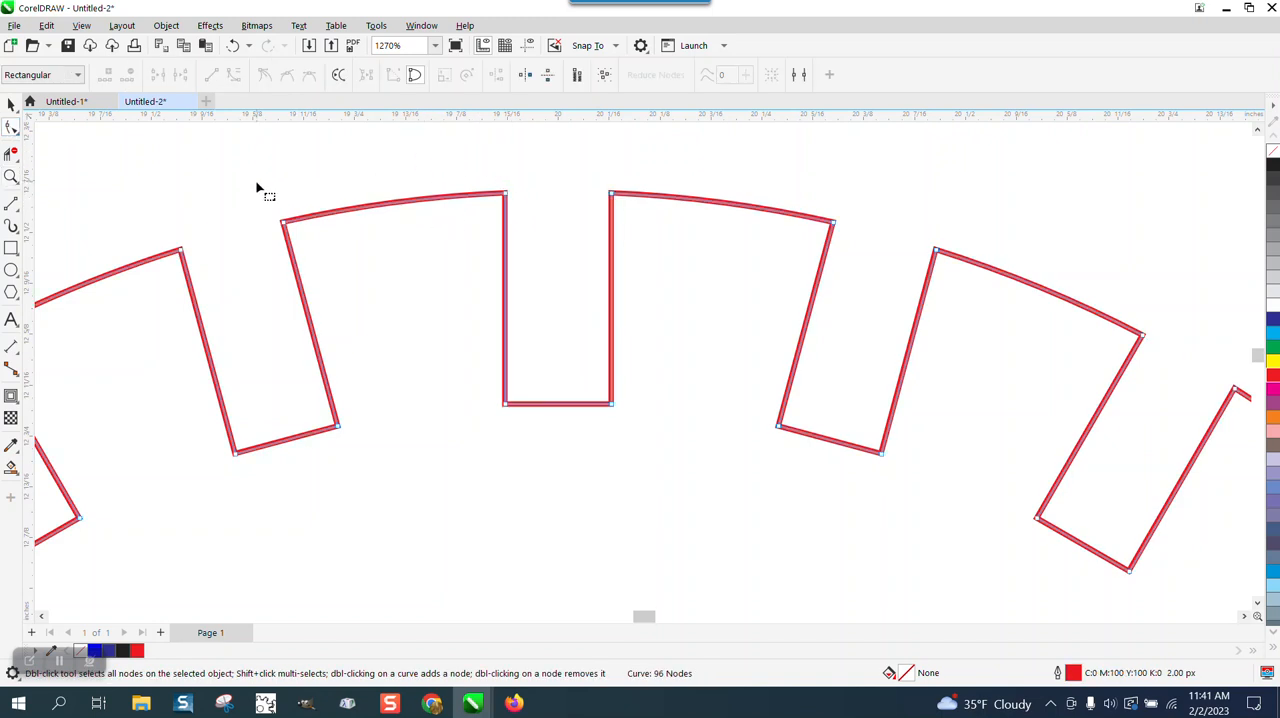
pyautogui.moveTo(256, 188); pyautogui.dragTo(685, 424)
pyautogui.rightClick(612, 404)
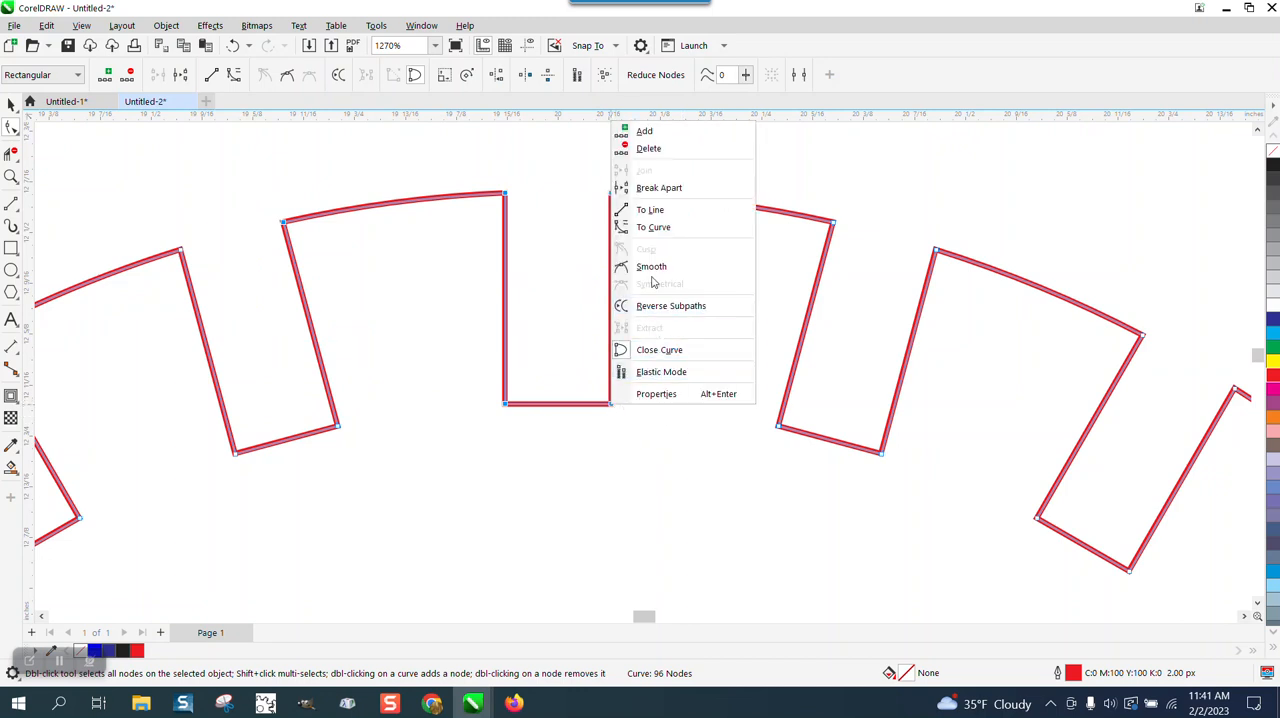
pyautogui.click(662, 189)
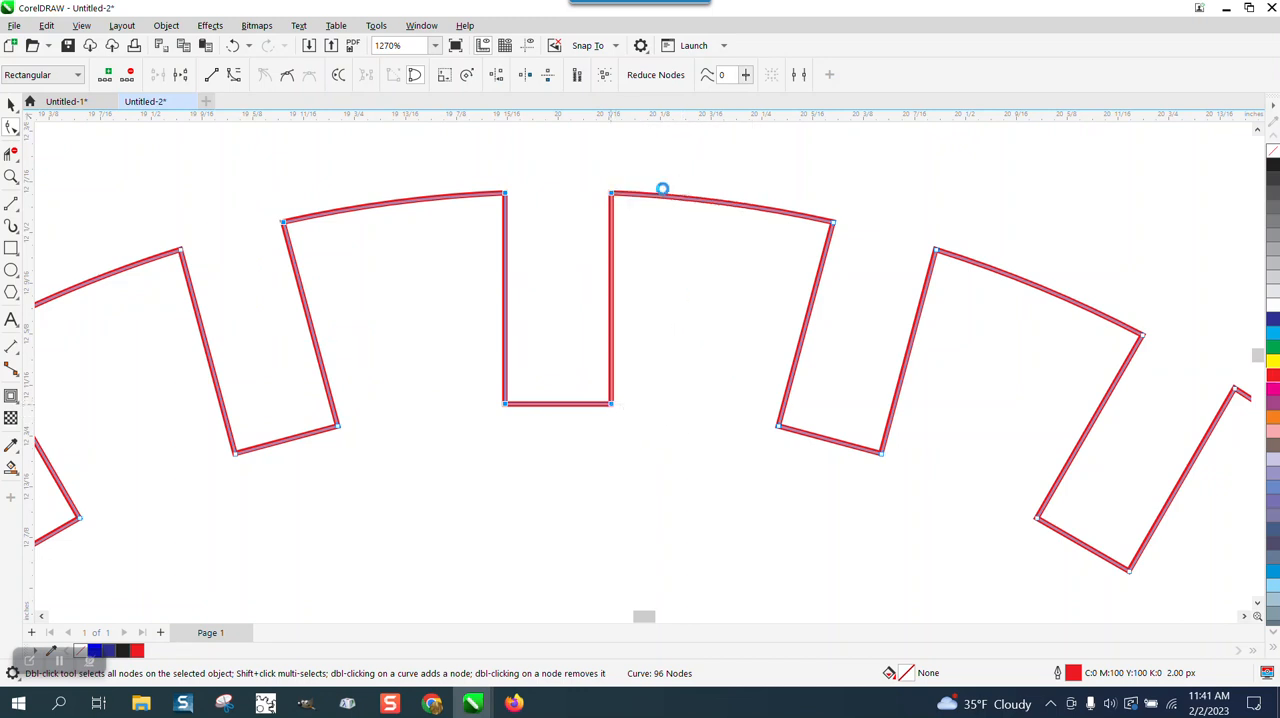
# Step: Delete the rest of the gear outline with Virtual Segment Delete, keeping only the top slot and its adjoining left arc
pyautogui.click(11, 153)
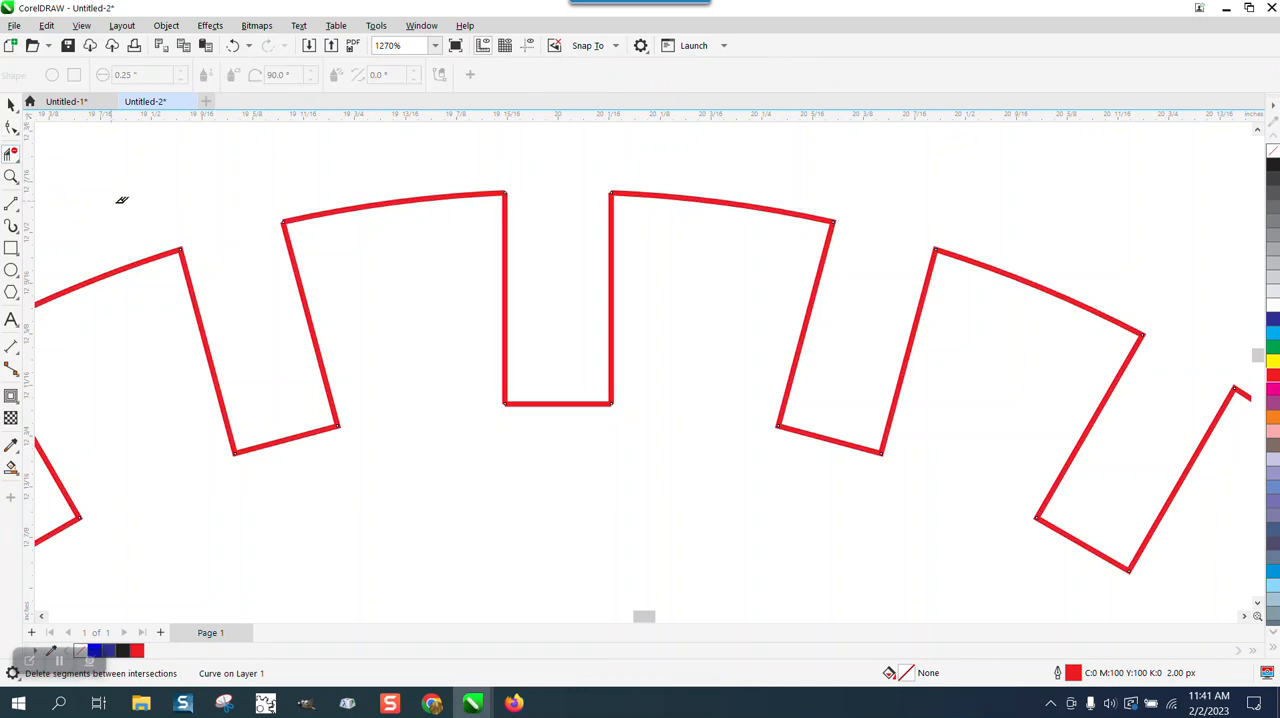
pyautogui.moveTo(122, 200); pyautogui.dragTo(130, 325)
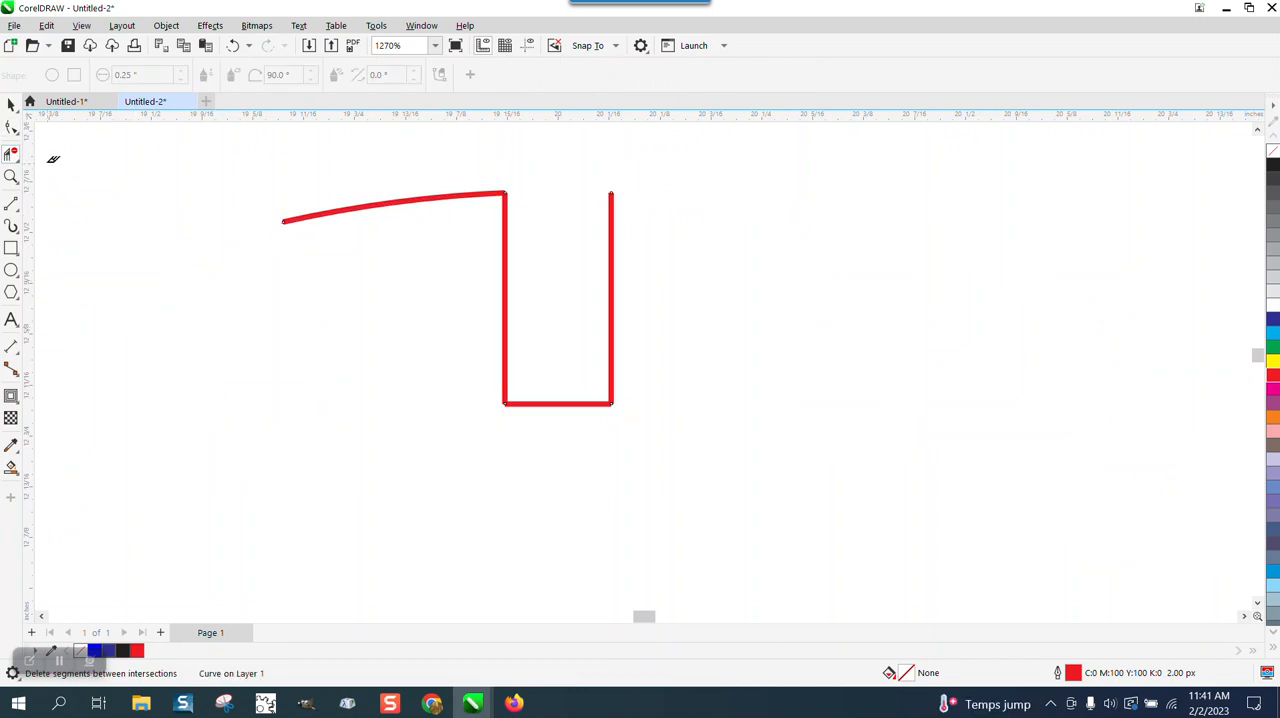
pyautogui.click(11, 104)
# Step: Set the outline width of the remaining slot-and-arc segment to Hairline
pyautogui.click(308, 228)
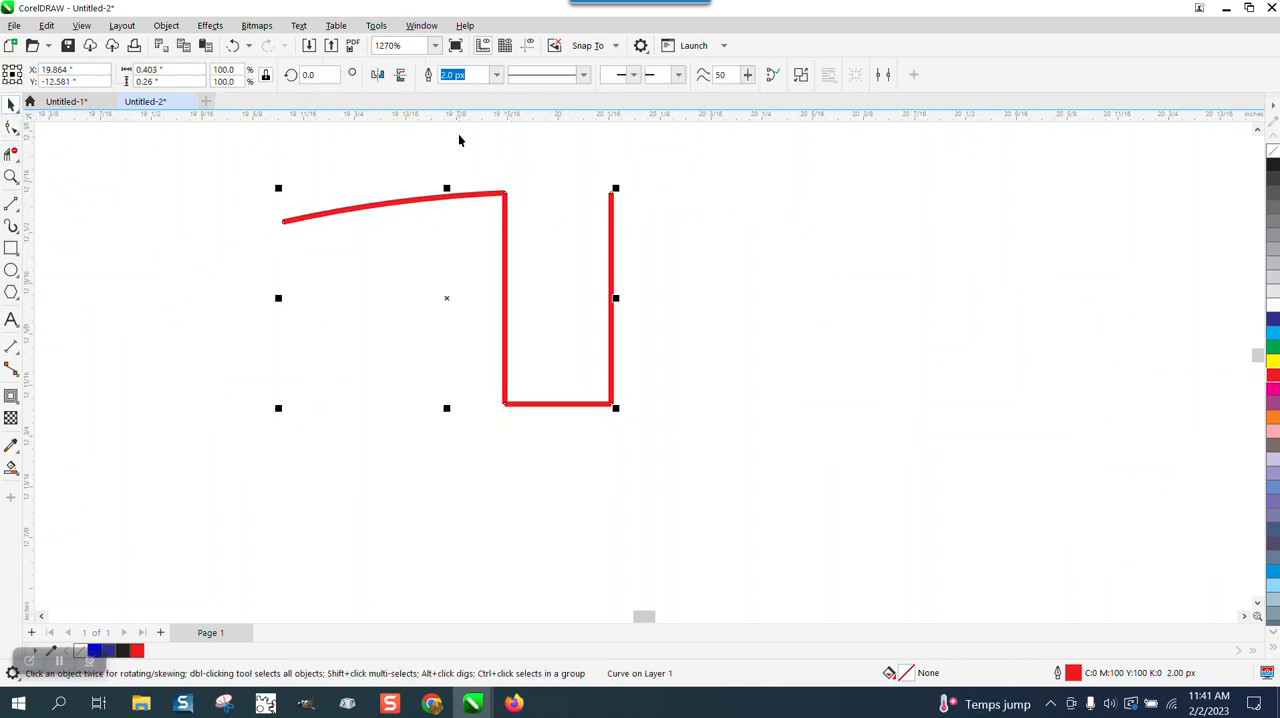
pyautogui.click(497, 76)
pyautogui.click(477, 104)
pyautogui.click(497, 75)
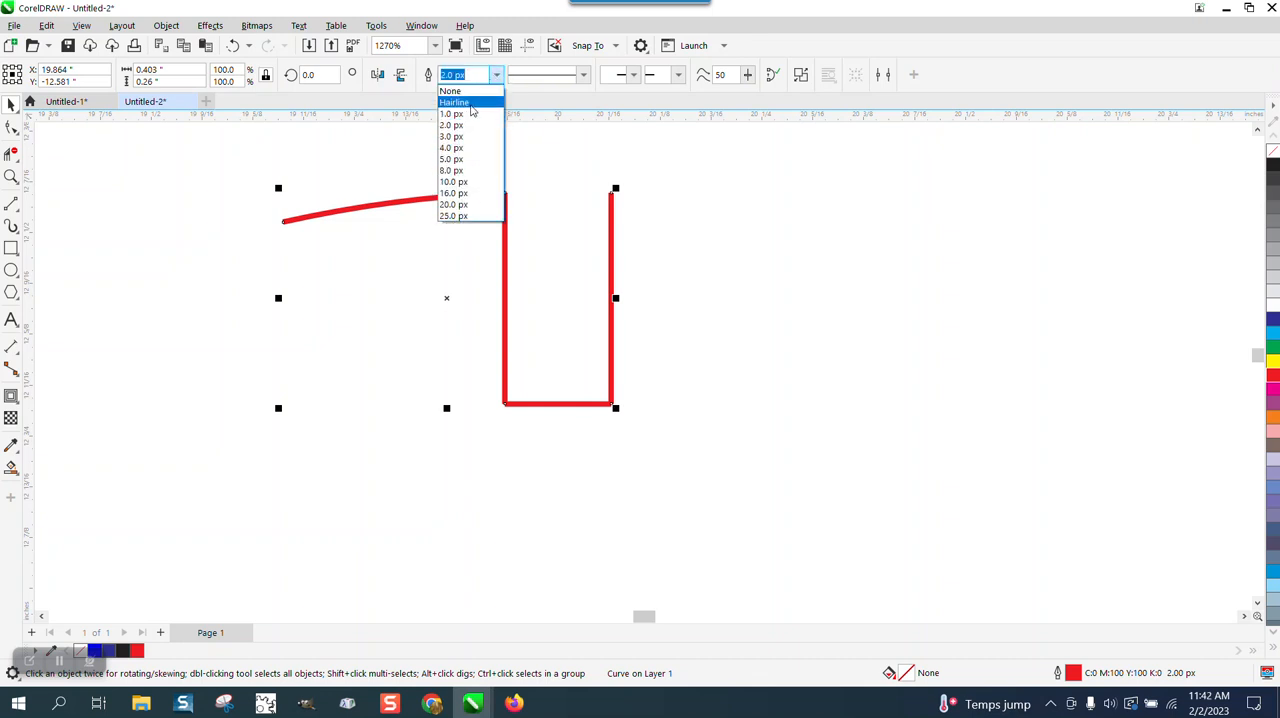
pyautogui.click(472, 105)
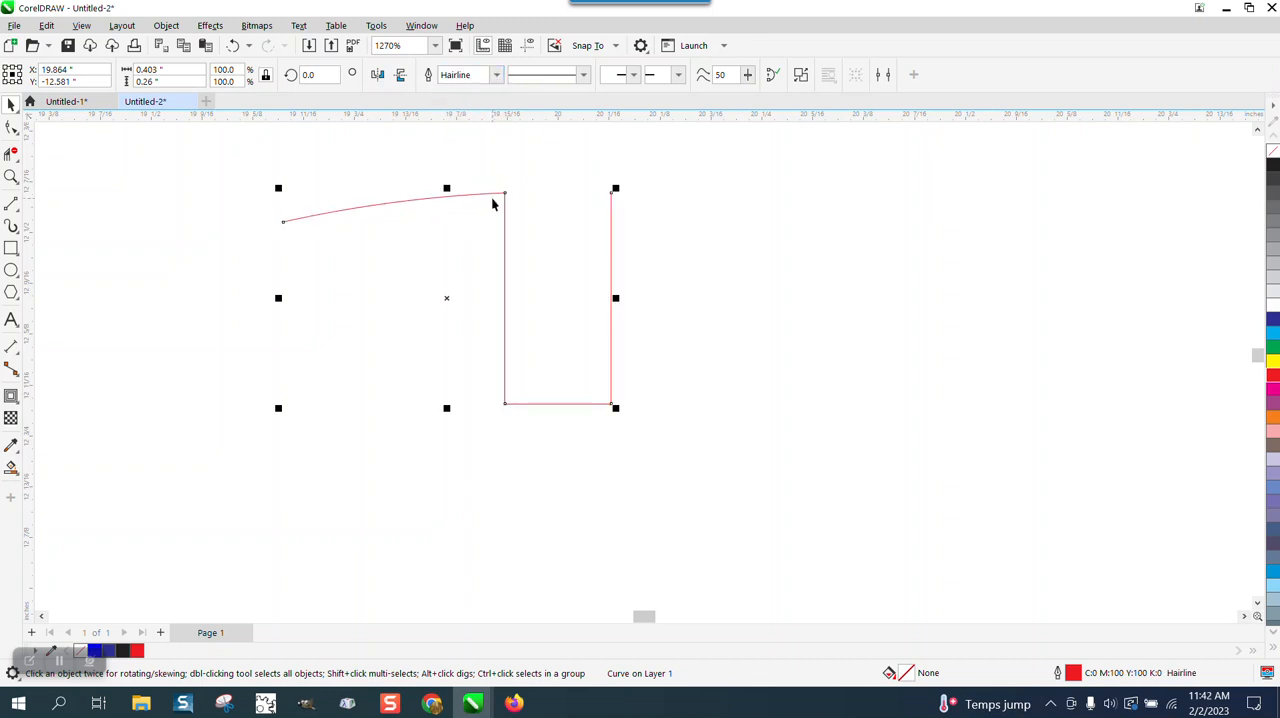
# Step: Show the guidelines and add a horizontal guideline at Y -14 inches, crossing the vertical one at the page centre
pyautogui.scroll(-2, 492, 204)
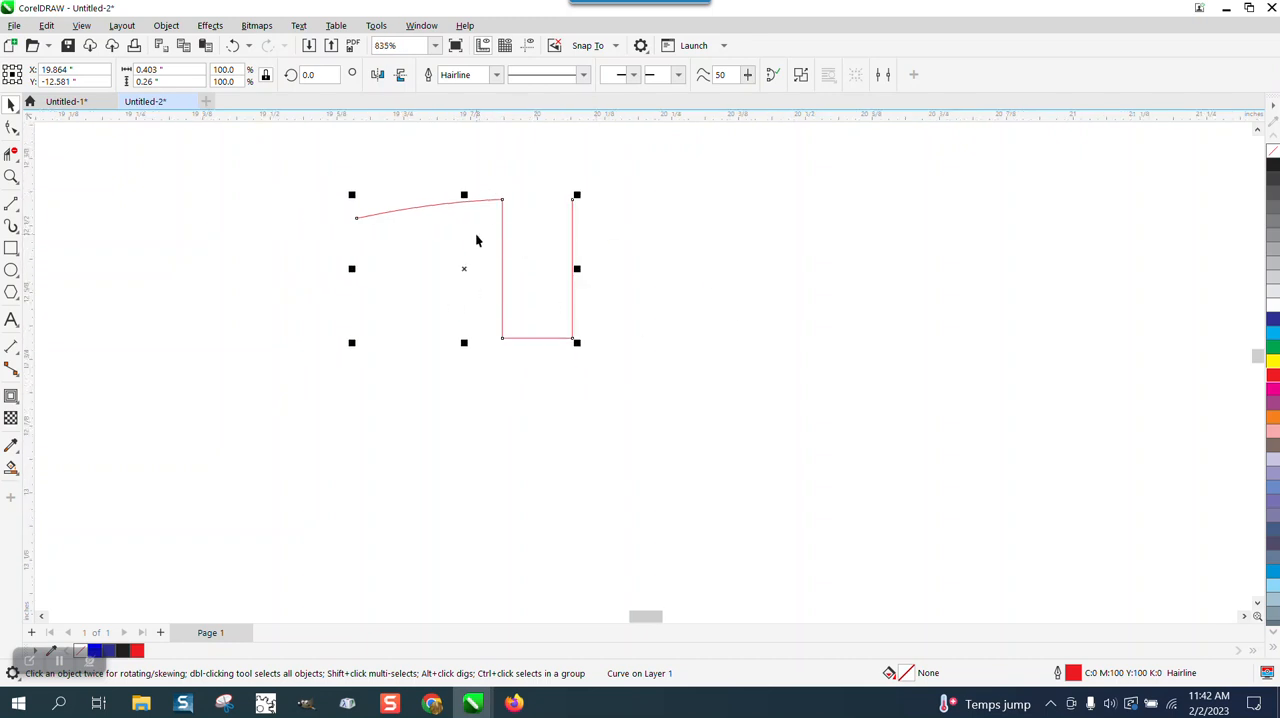
pyautogui.scroll(-6, 477, 240)
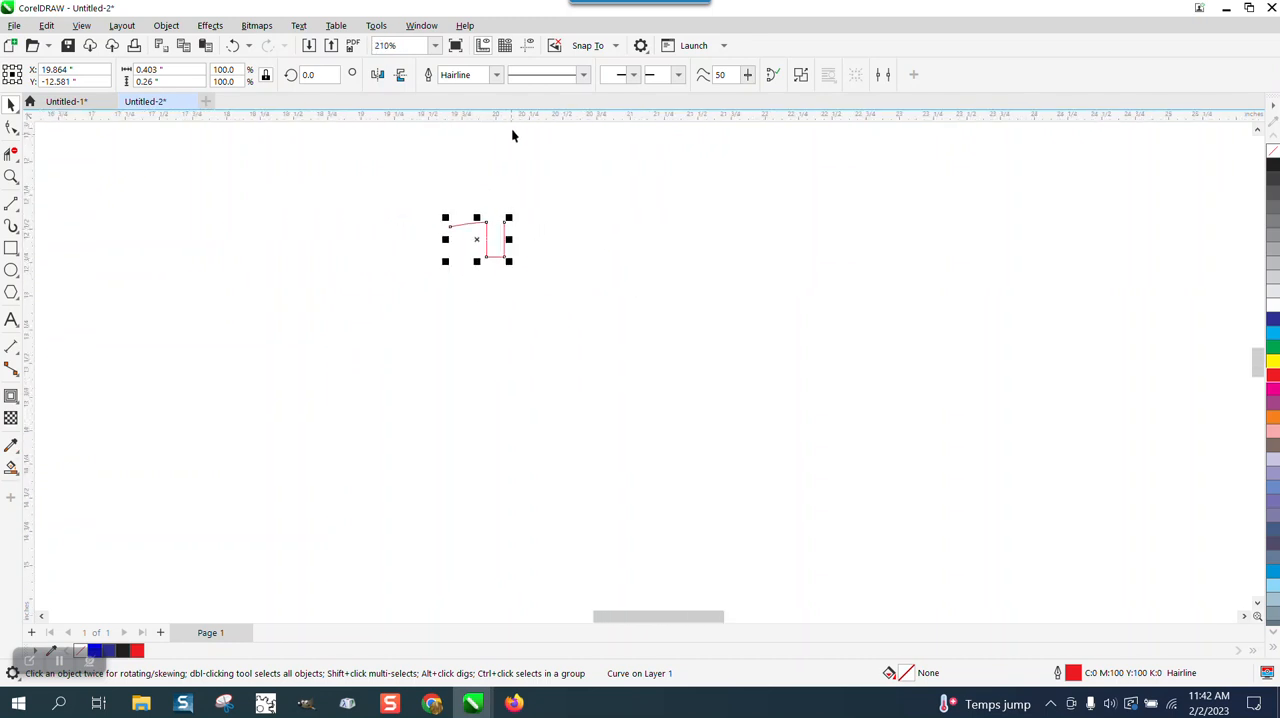
pyautogui.click(527, 46)
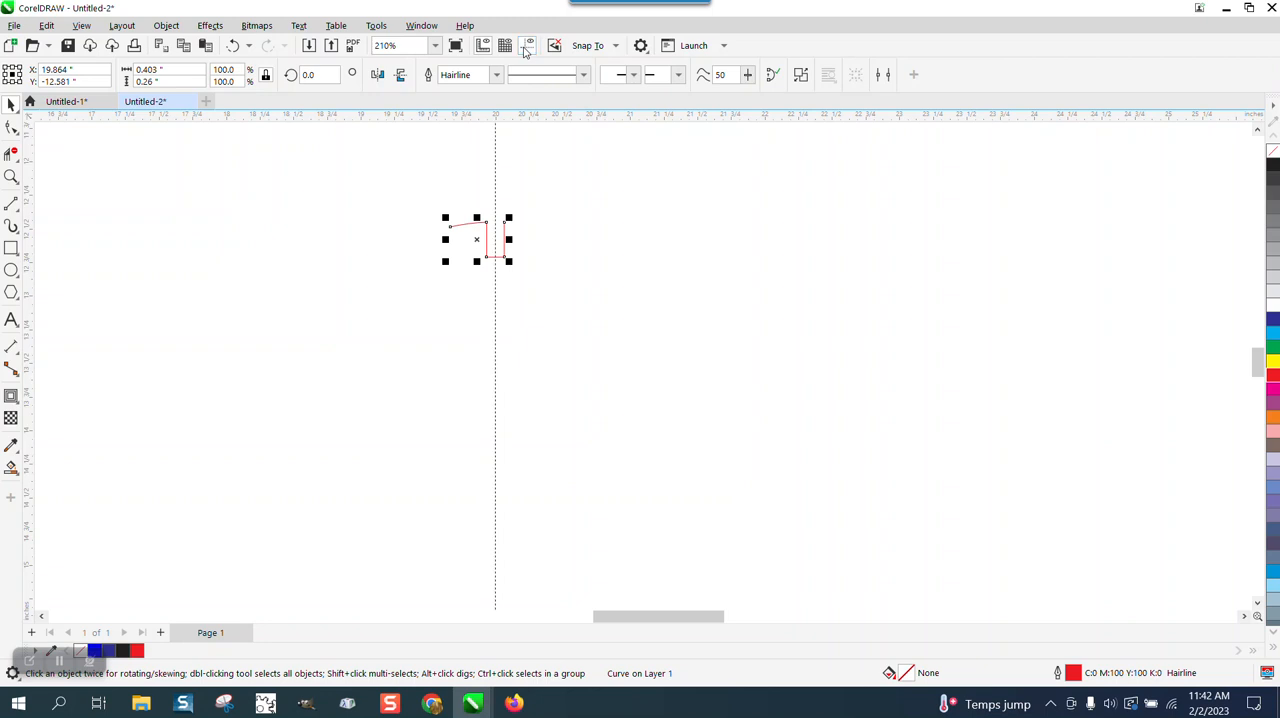
pyautogui.moveTo(30, 226); pyautogui.dragTo(139, 227)
pyautogui.press('Delete')
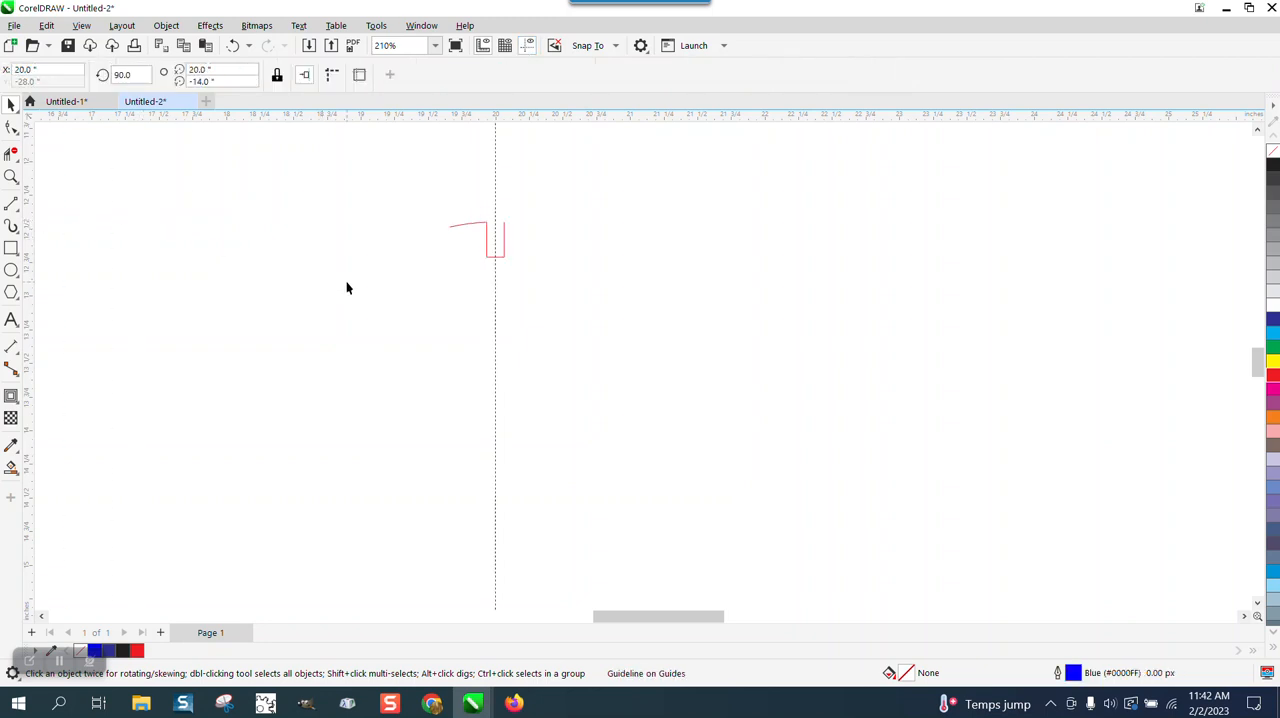
pyautogui.scroll(-4, 389, 314)
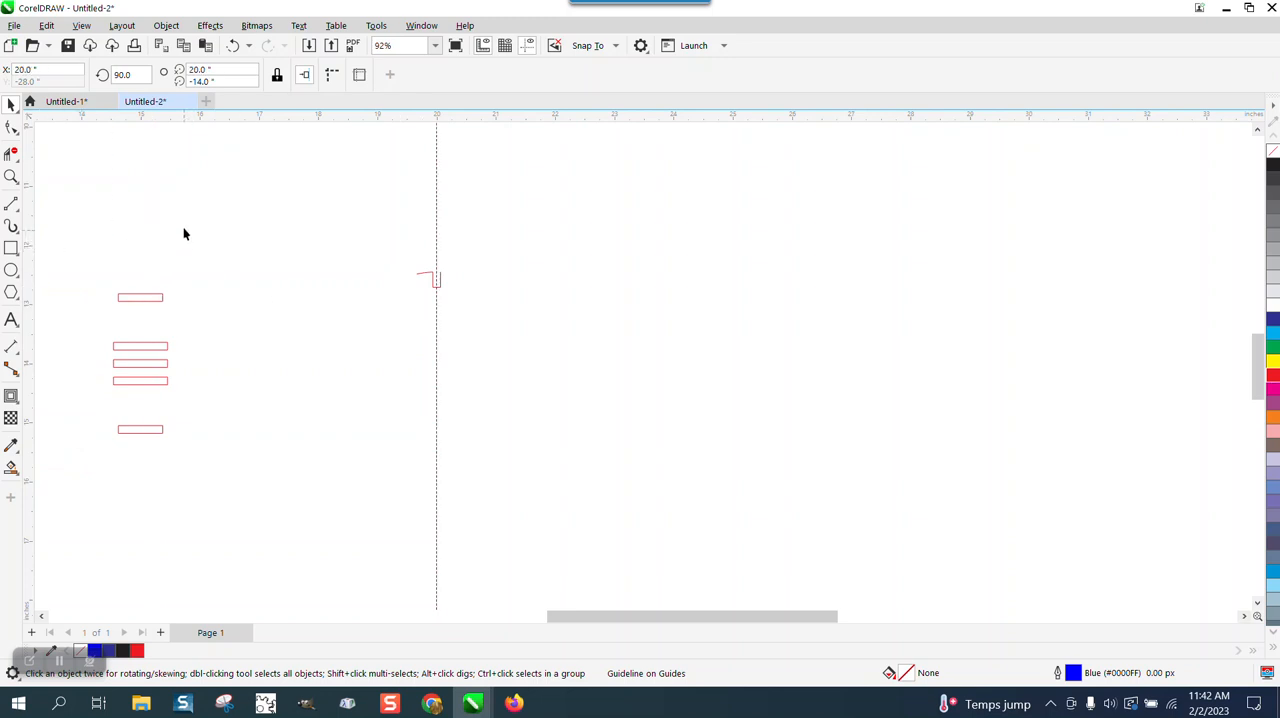
pyautogui.moveTo(261, 118); pyautogui.dragTo(310, 363)
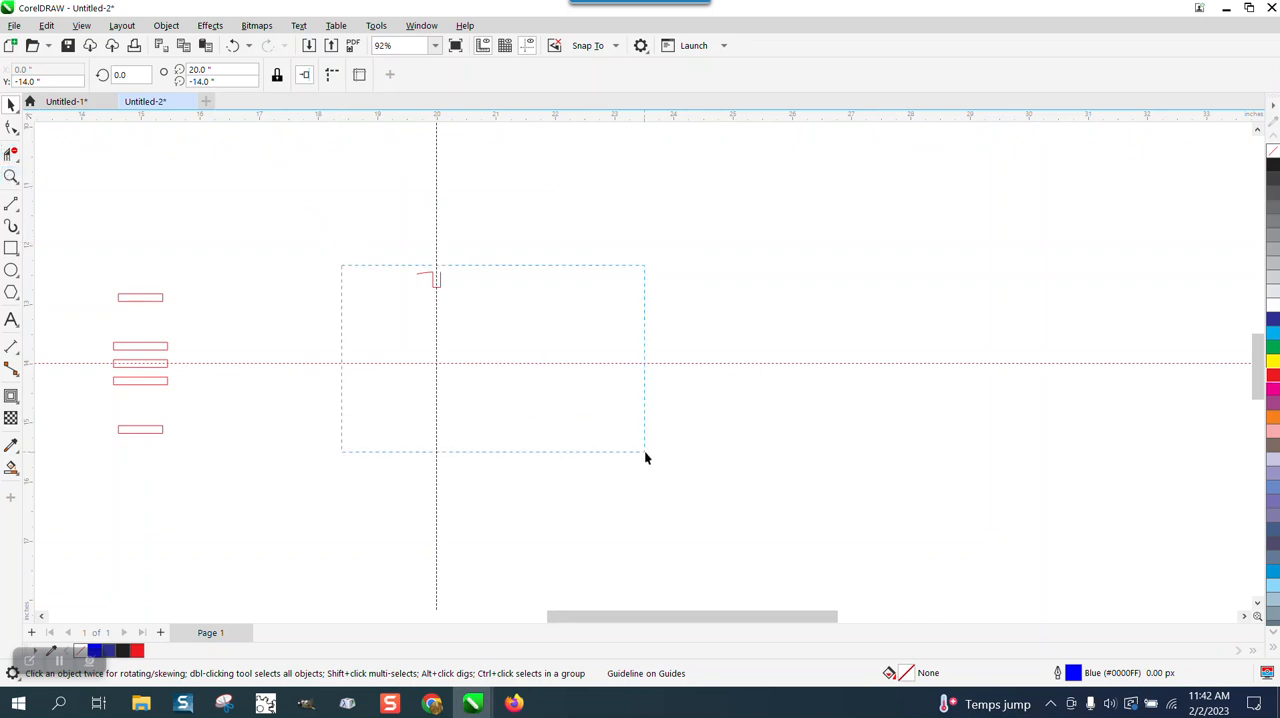
# Step: Select the slot segment and move its centre of rotation to the intersection of the two guidelines
pyautogui.moveTo(644, 458); pyautogui.dragTo(443, 329)
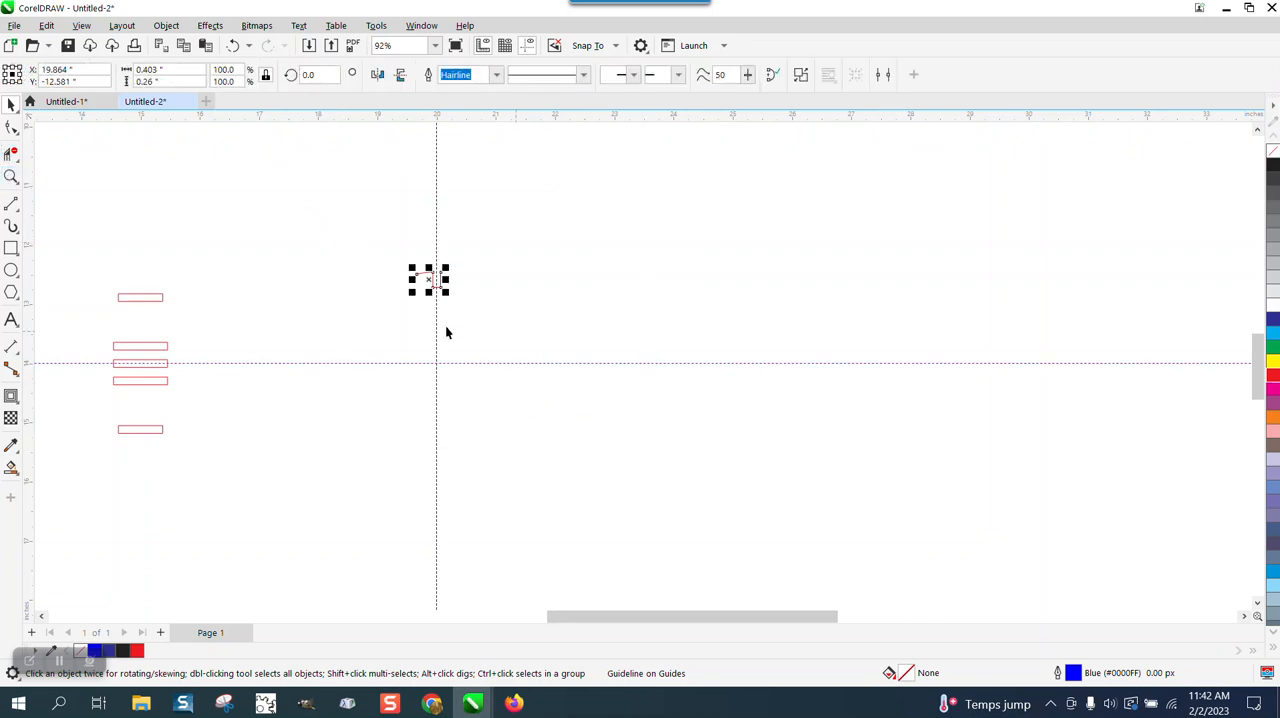
pyautogui.click(11, 174)
pyautogui.moveTo(257, 214); pyautogui.dragTo(677, 471)
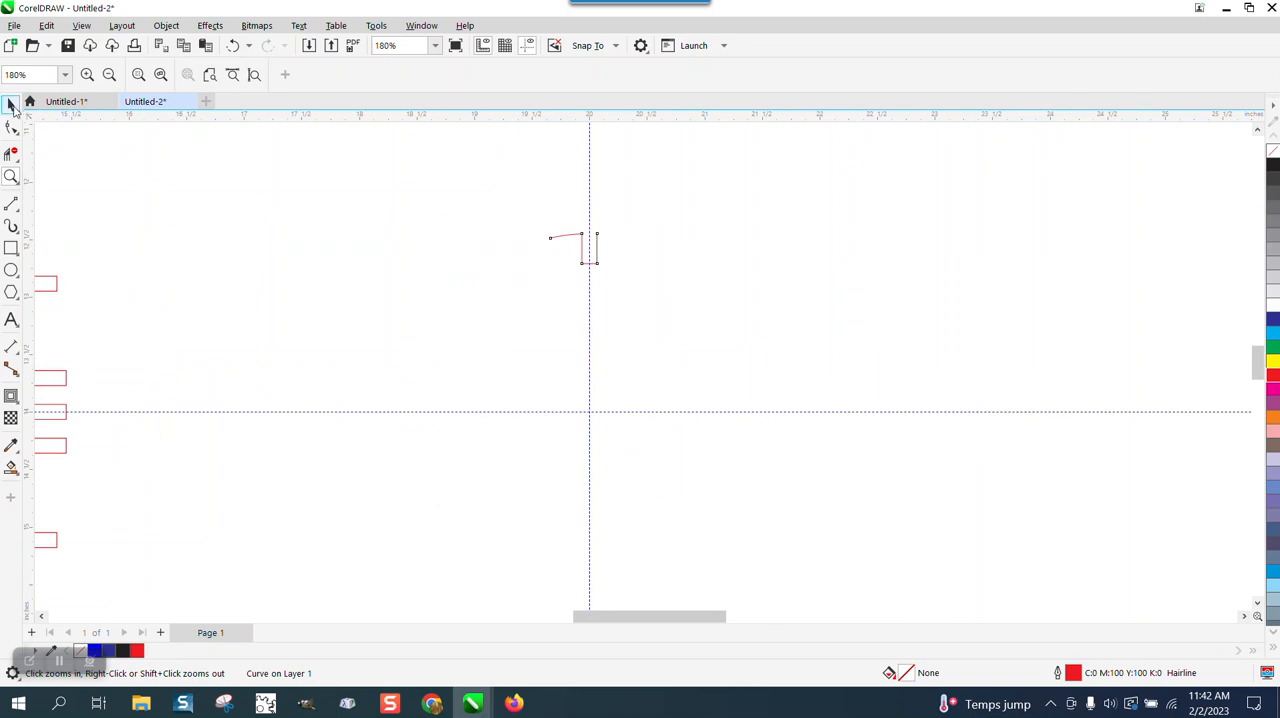
pyautogui.click(11, 105)
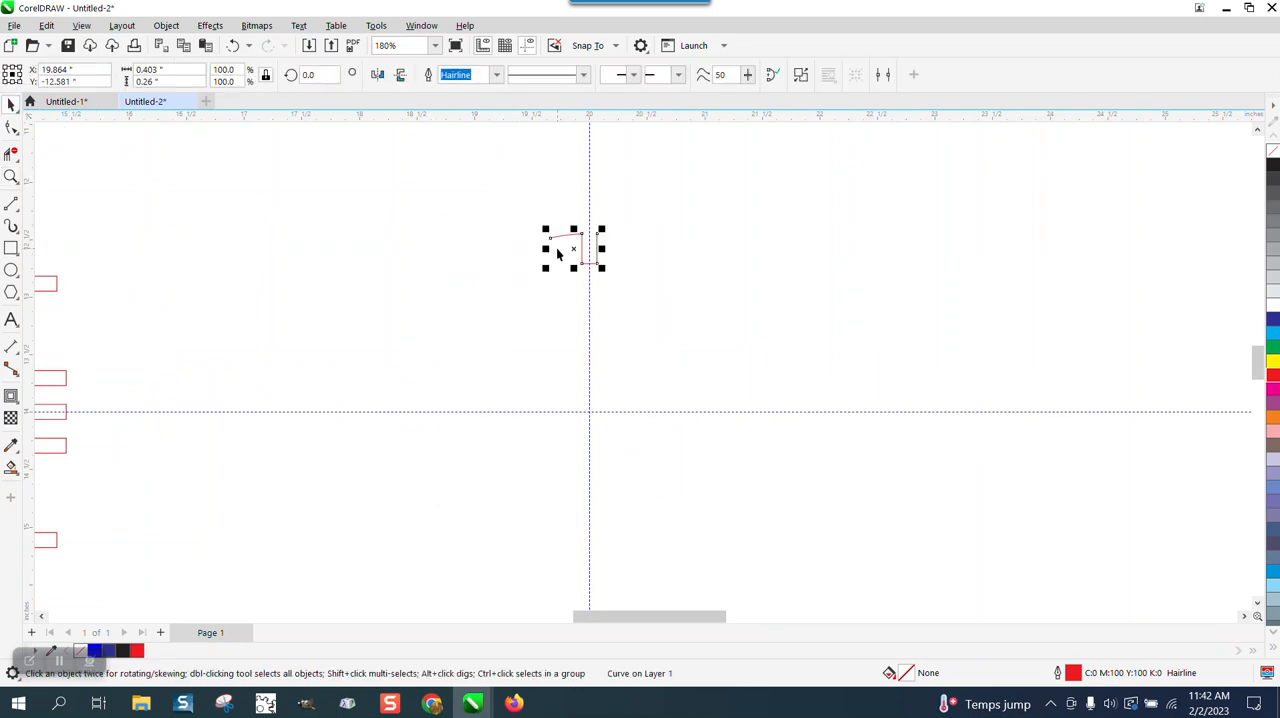
pyautogui.click(660, 251)
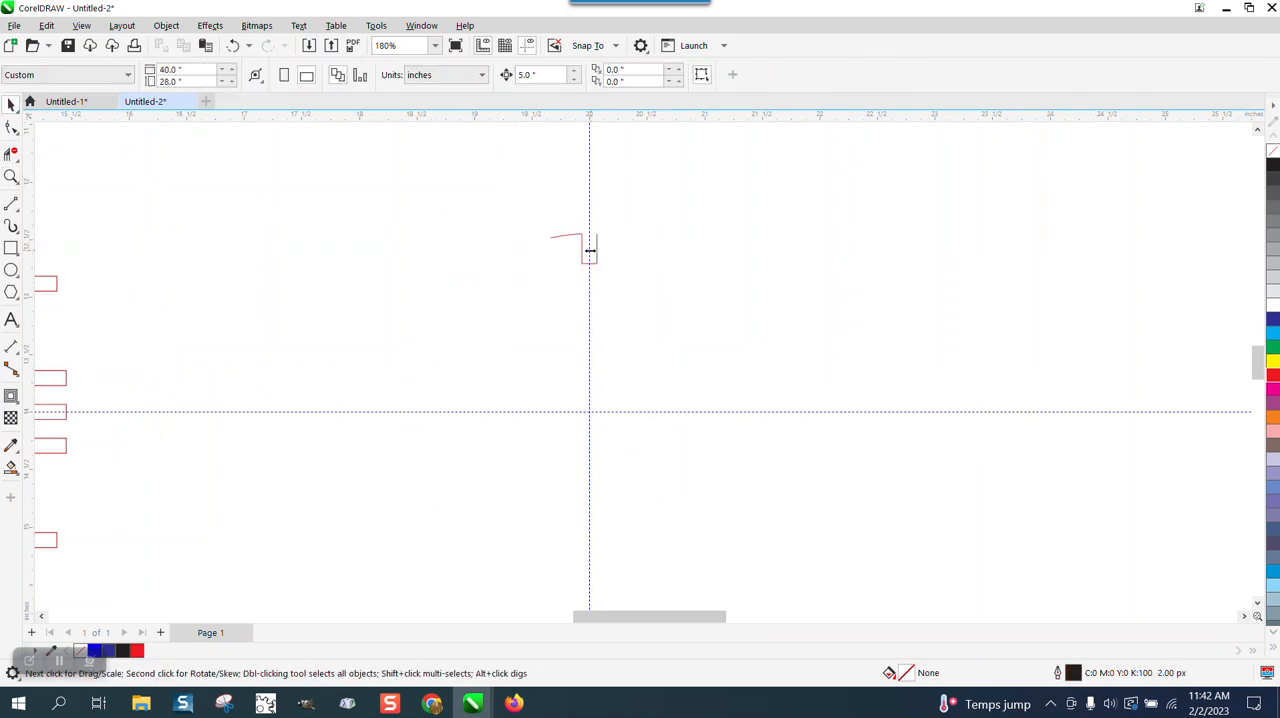
pyautogui.click(583, 256)
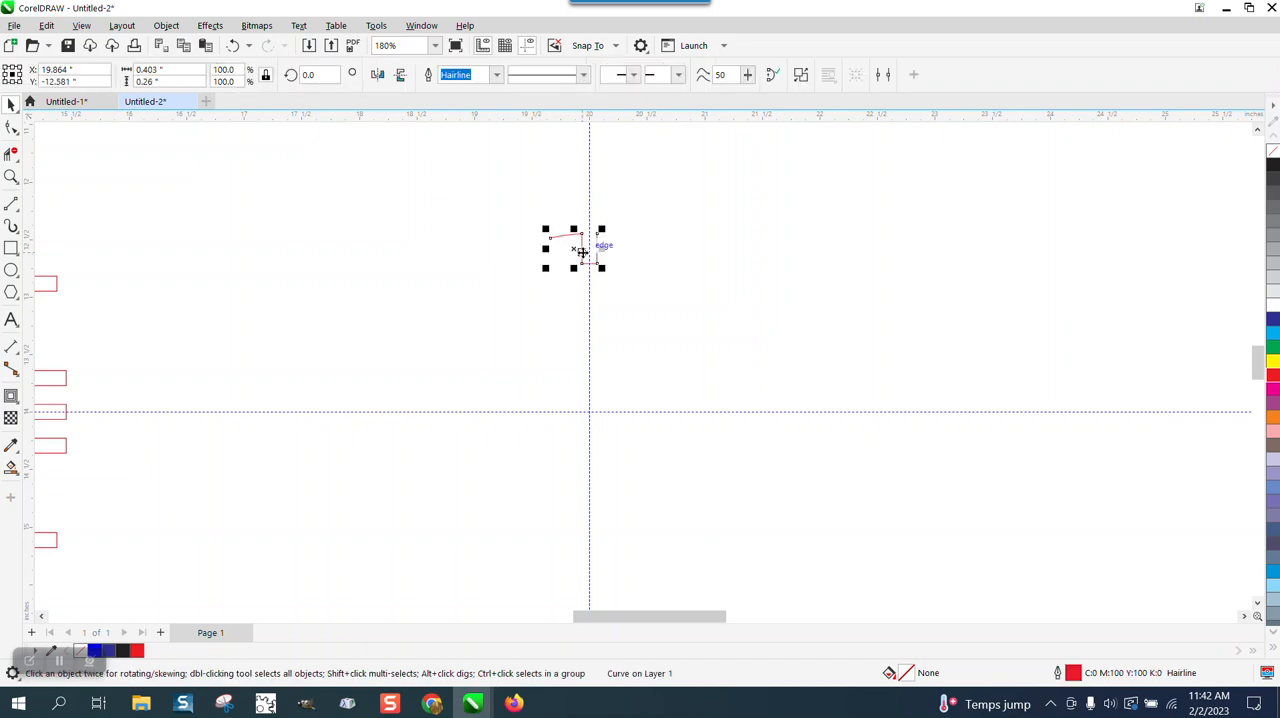
pyautogui.click(583, 252)
pyautogui.moveTo(576, 249); pyautogui.dragTo(589, 409)
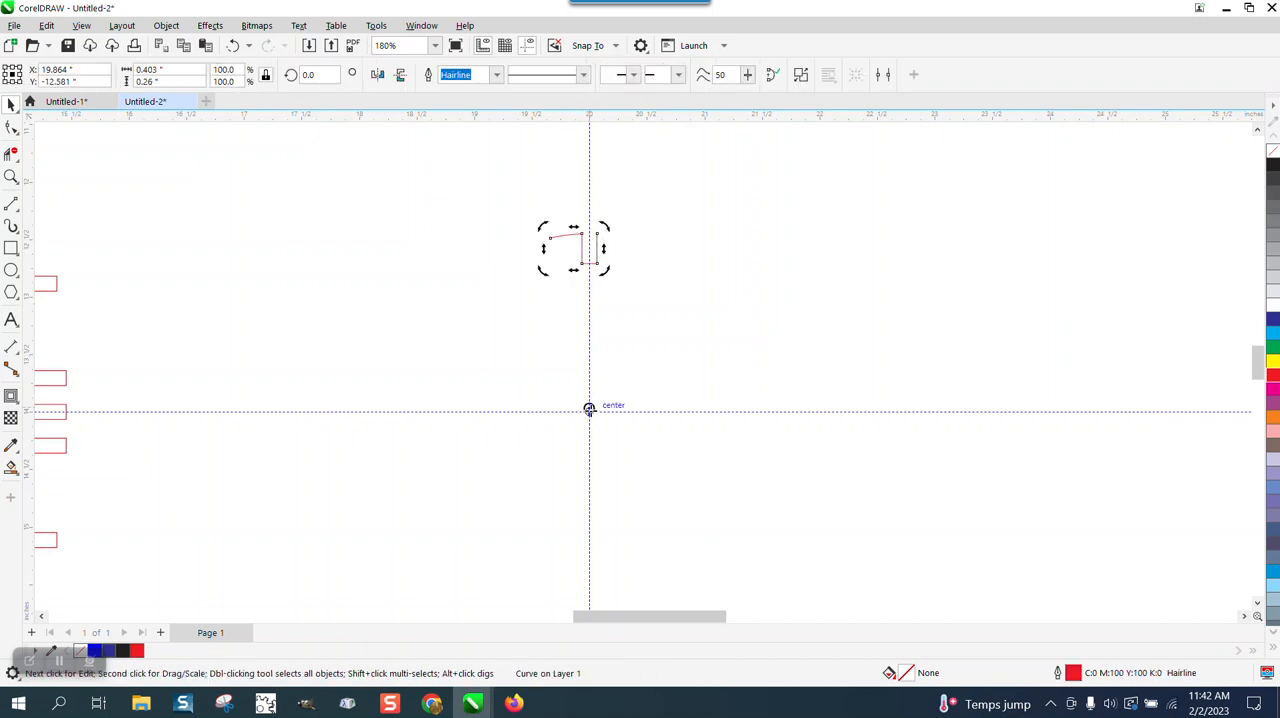
pyautogui.click(585, 263)
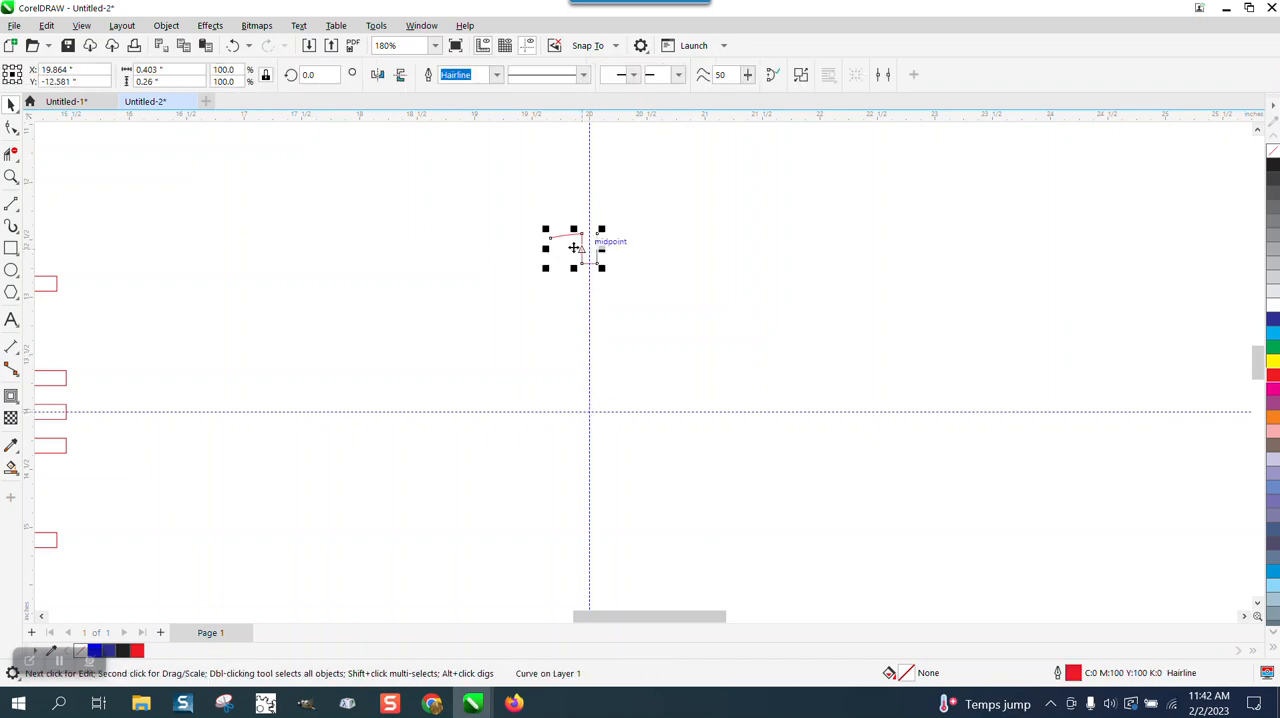
pyautogui.click(573, 247)
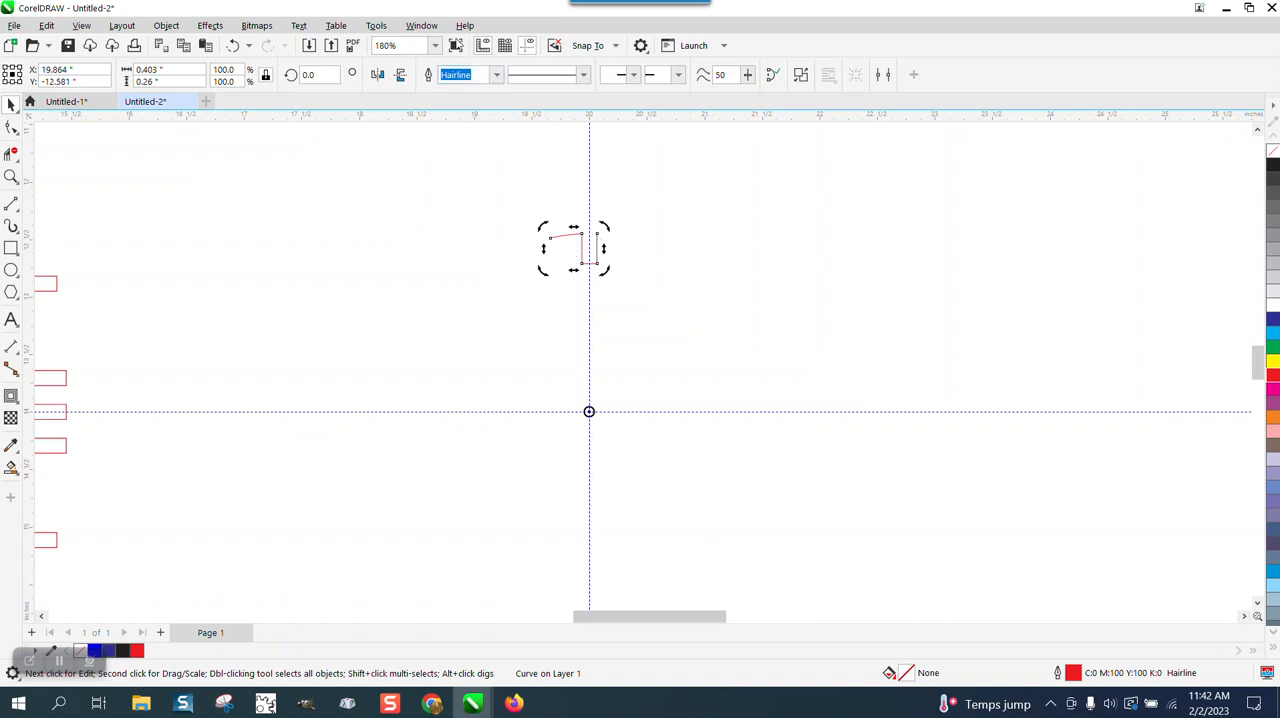
# Step: Rotate the slot segment around the page centre with the Transform docker, using a 15-degree angle and 23 copies
pyautogui.click(421, 25)
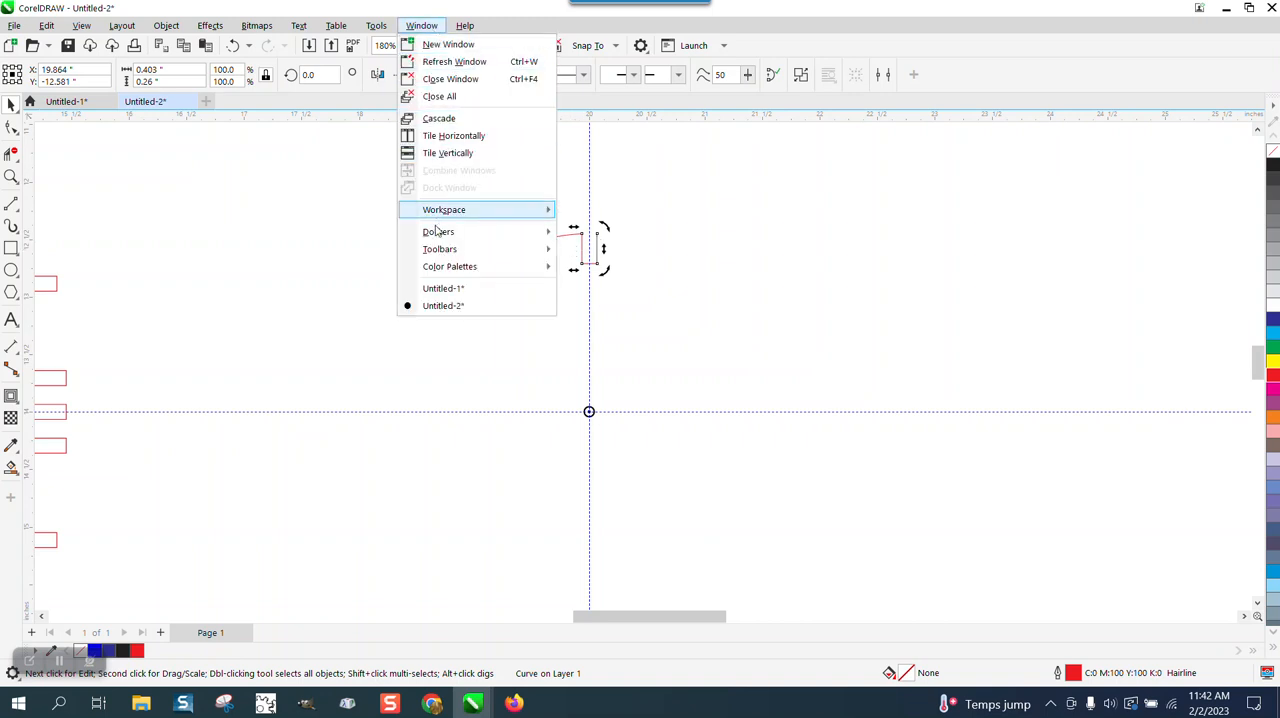
pyautogui.moveTo(440, 232)
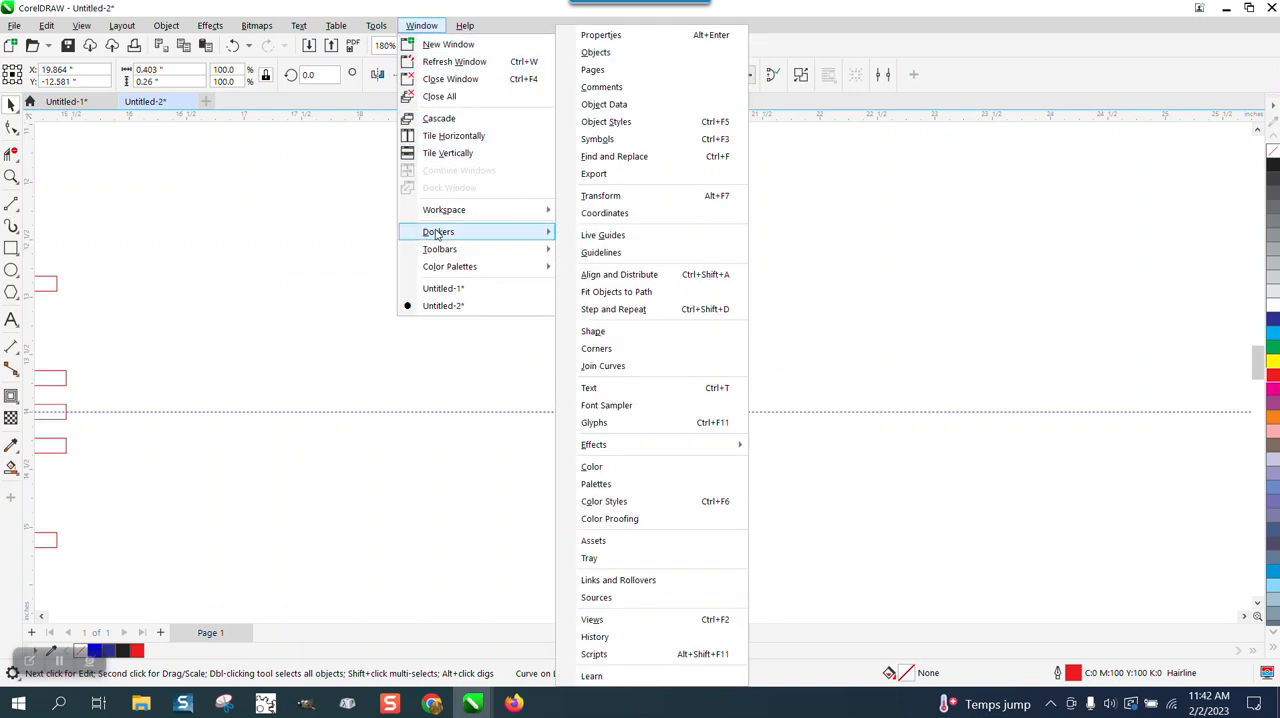
pyautogui.click(601, 196)
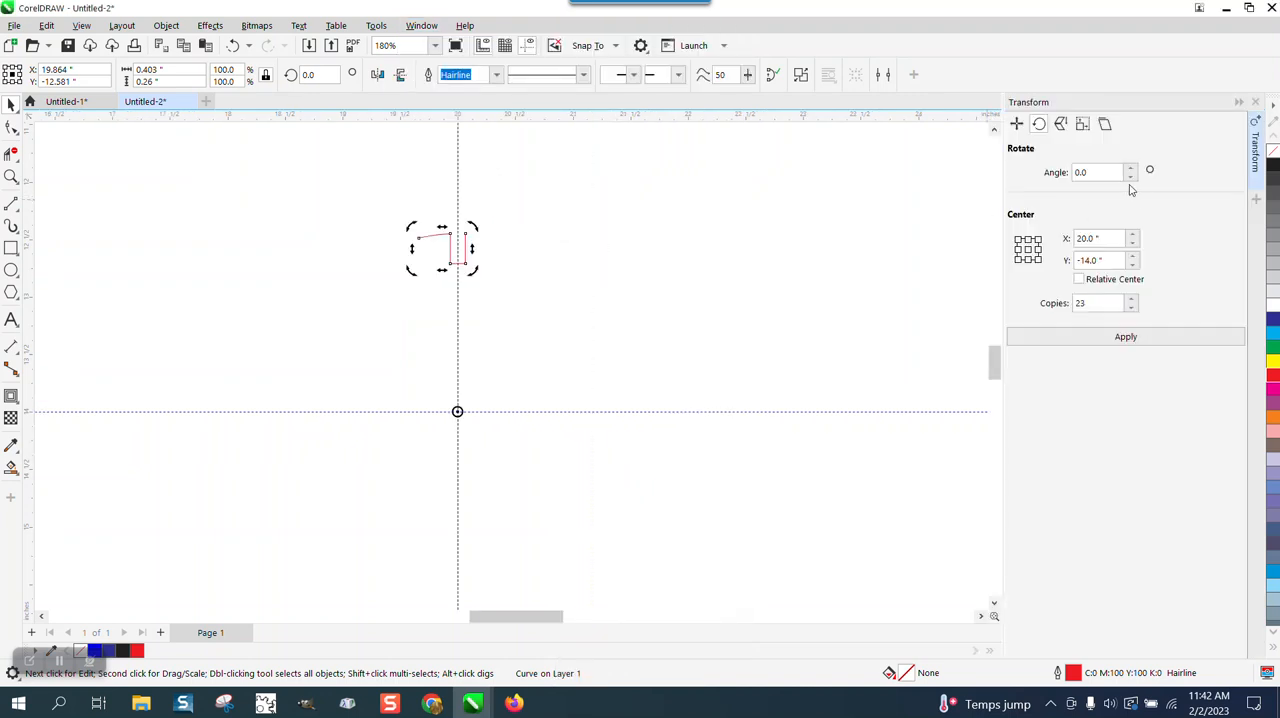
pyautogui.moveTo(1112, 172); pyautogui.dragTo(1076, 172)
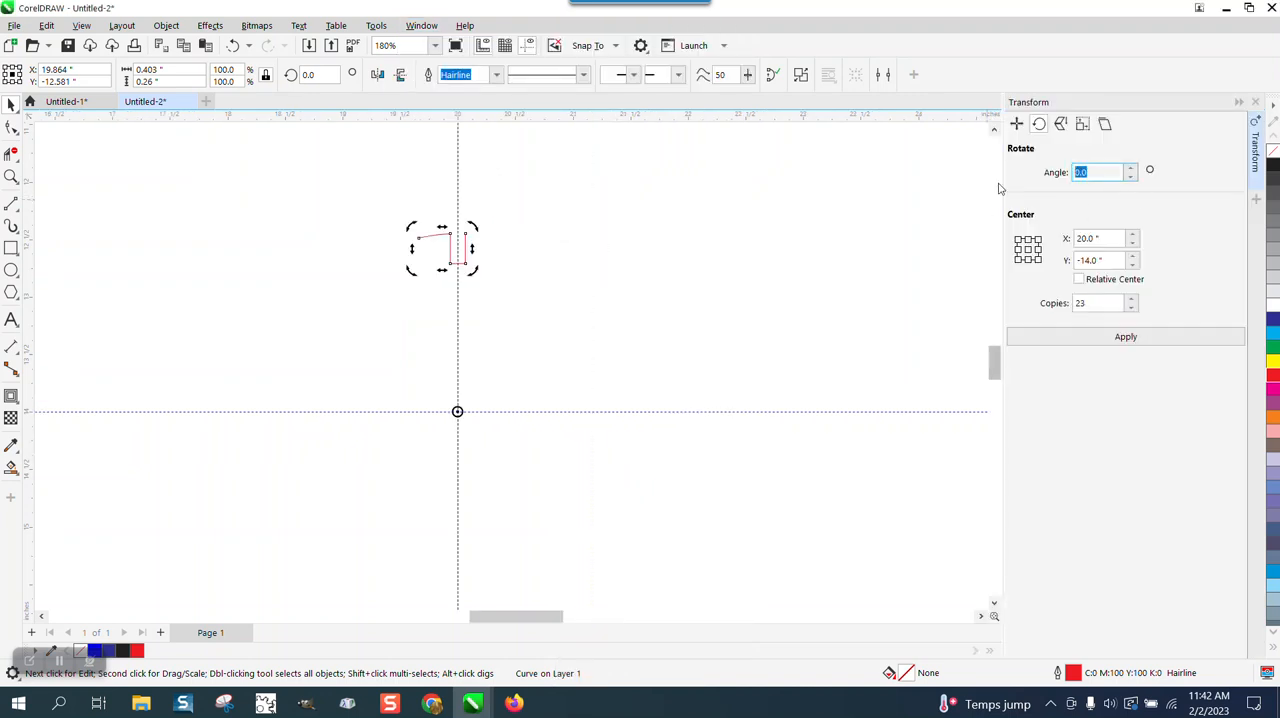
pyautogui.write('15')
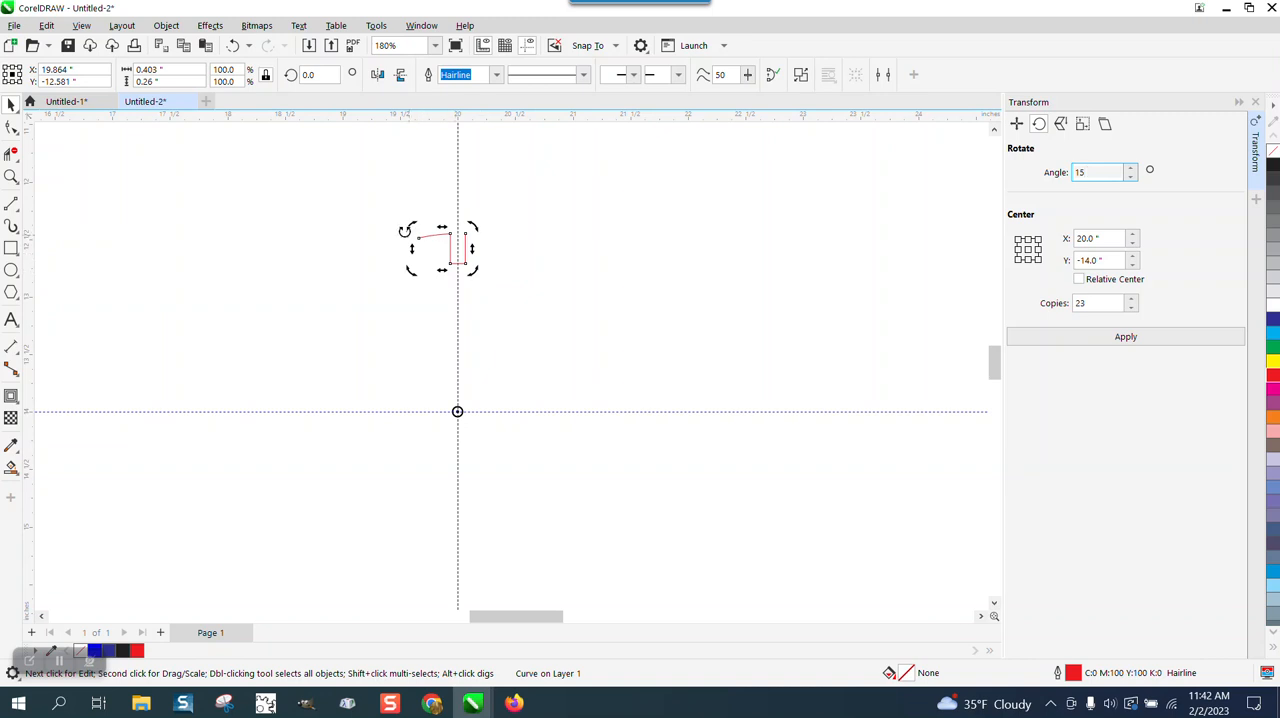
pyautogui.click(1130, 345)
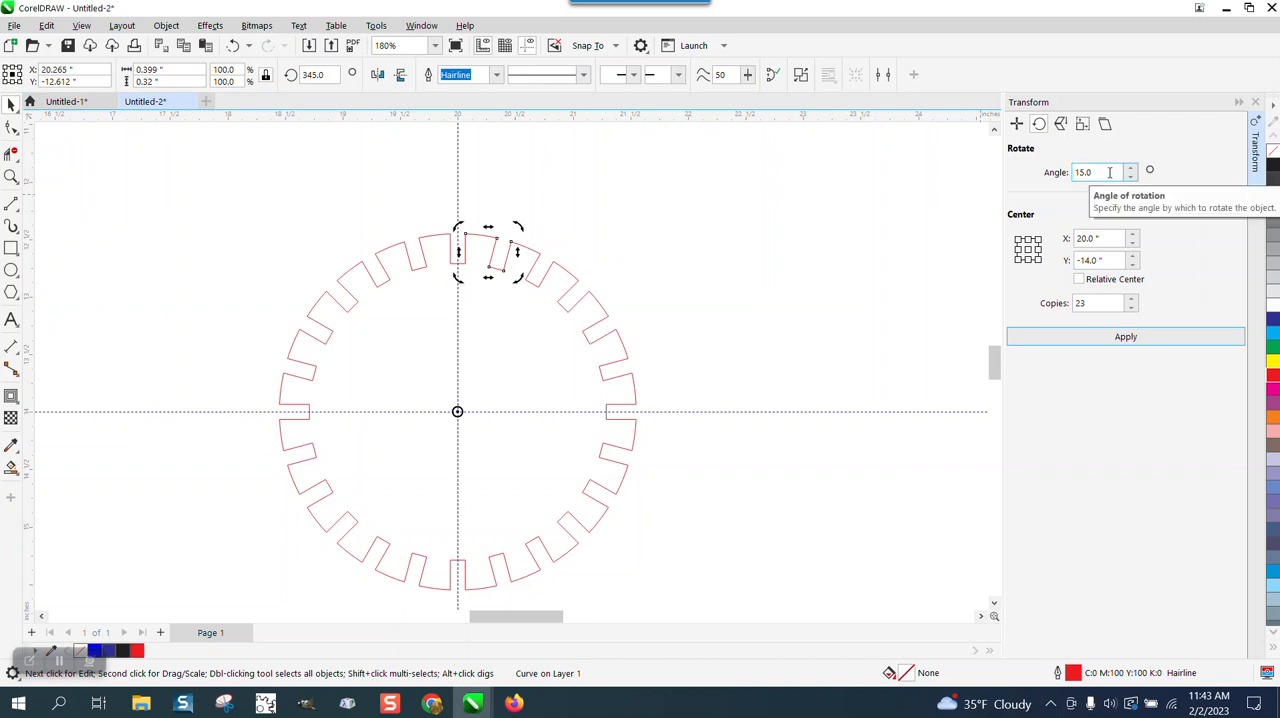
# Step: Enter the rotation angle as the formula 360/24 and apply the rotation again with 23 copies
pyautogui.moveTo(1109, 172); pyautogui.dragTo(1070, 172)
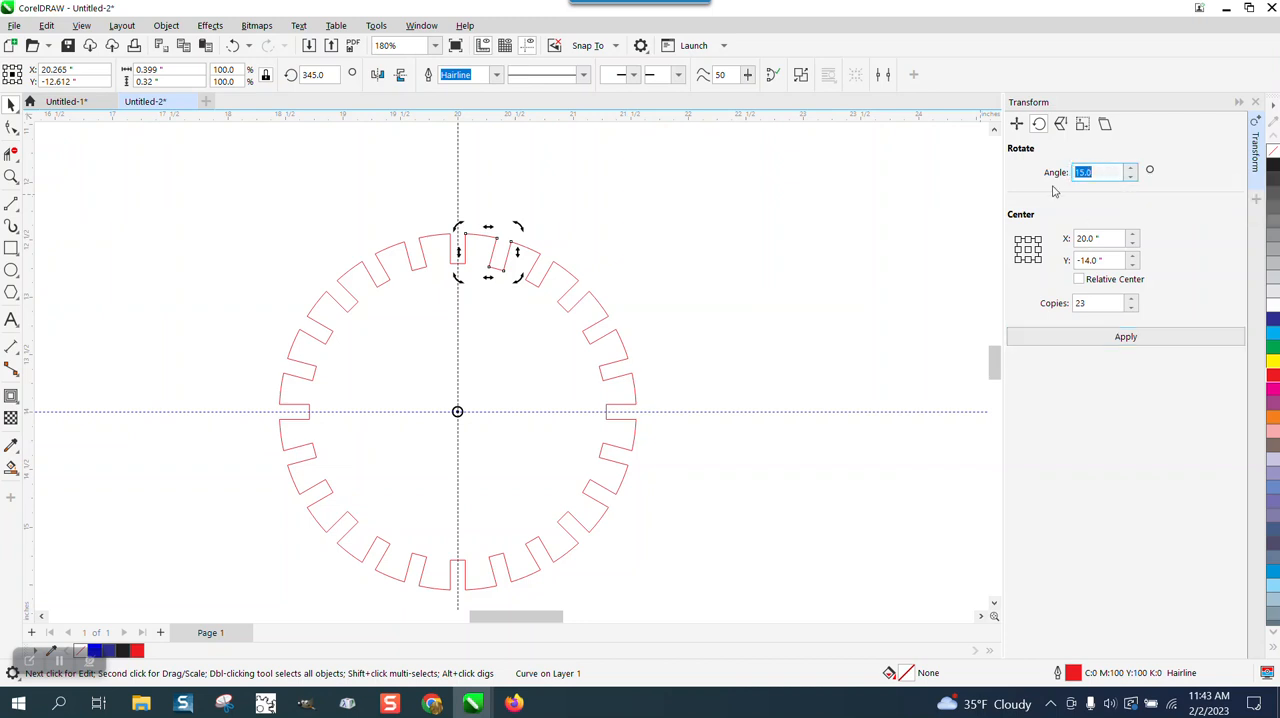
pyautogui.write('360/24')
pyautogui.press('Return')
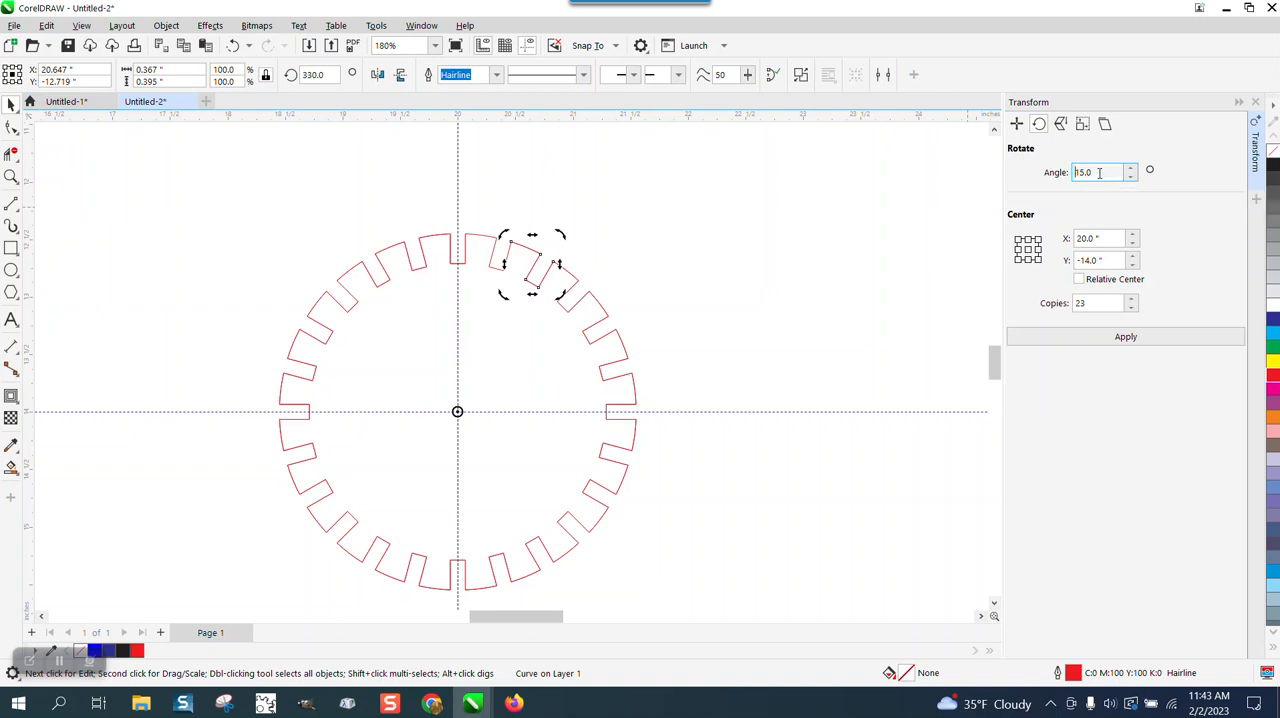
# Step: Try rotating 23 copies of the selected segment at a 13.333-degree angle and undo that rotation
pyautogui.moveTo(1101, 174); pyautogui.dragTo(1070, 172)
pyautogui.press('Return')
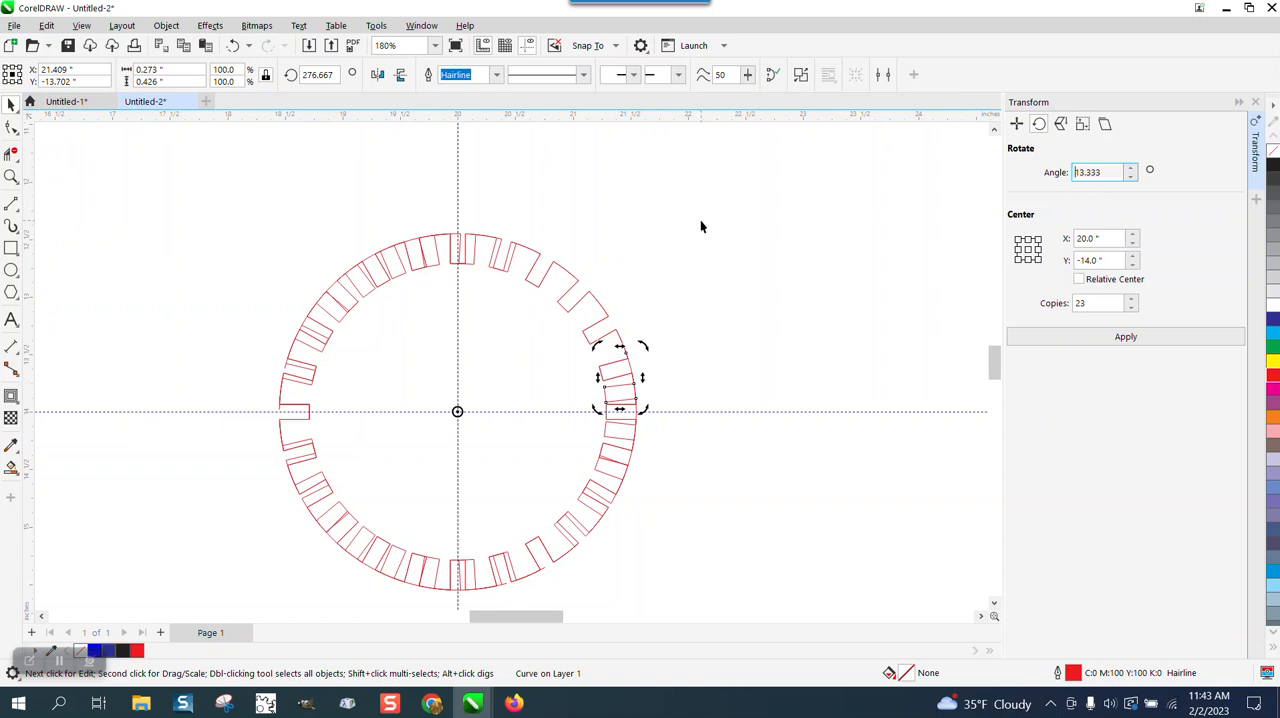
pyautogui.click(236, 46)
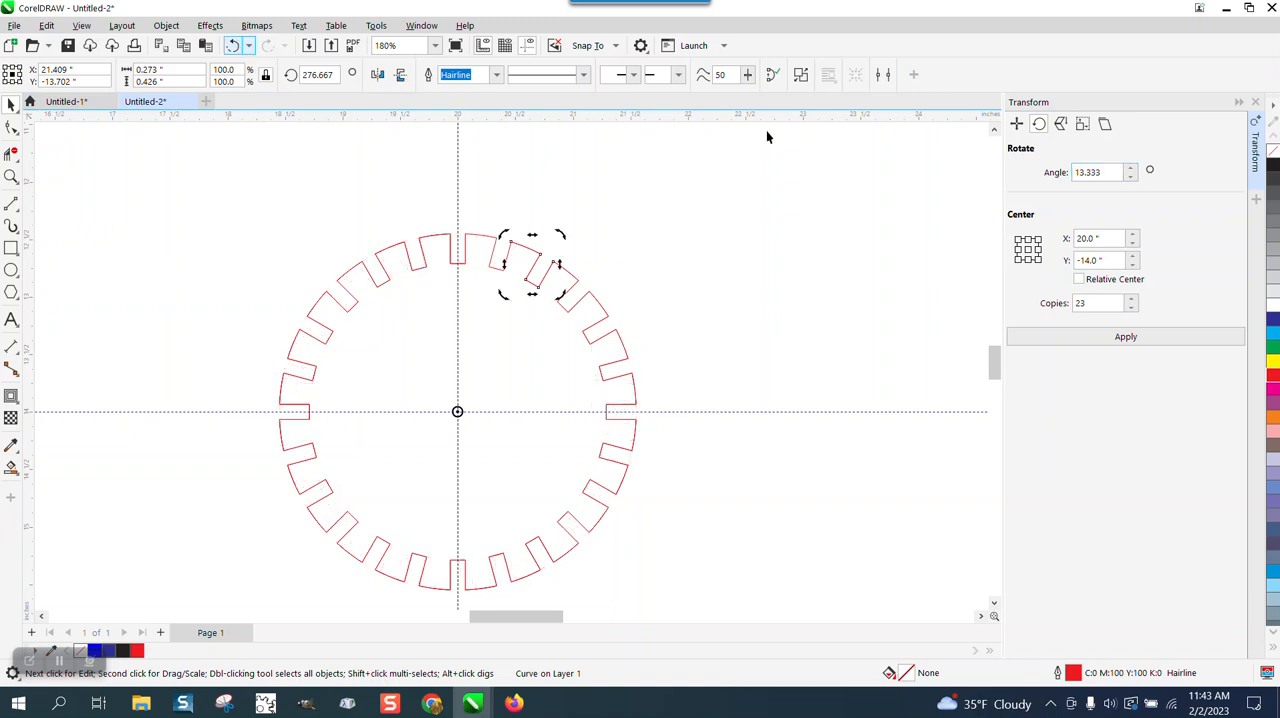
# Step: Pull the tooth-and-slot segment just right of the top slot out of the ring and undo the move
pyautogui.click(685, 198)
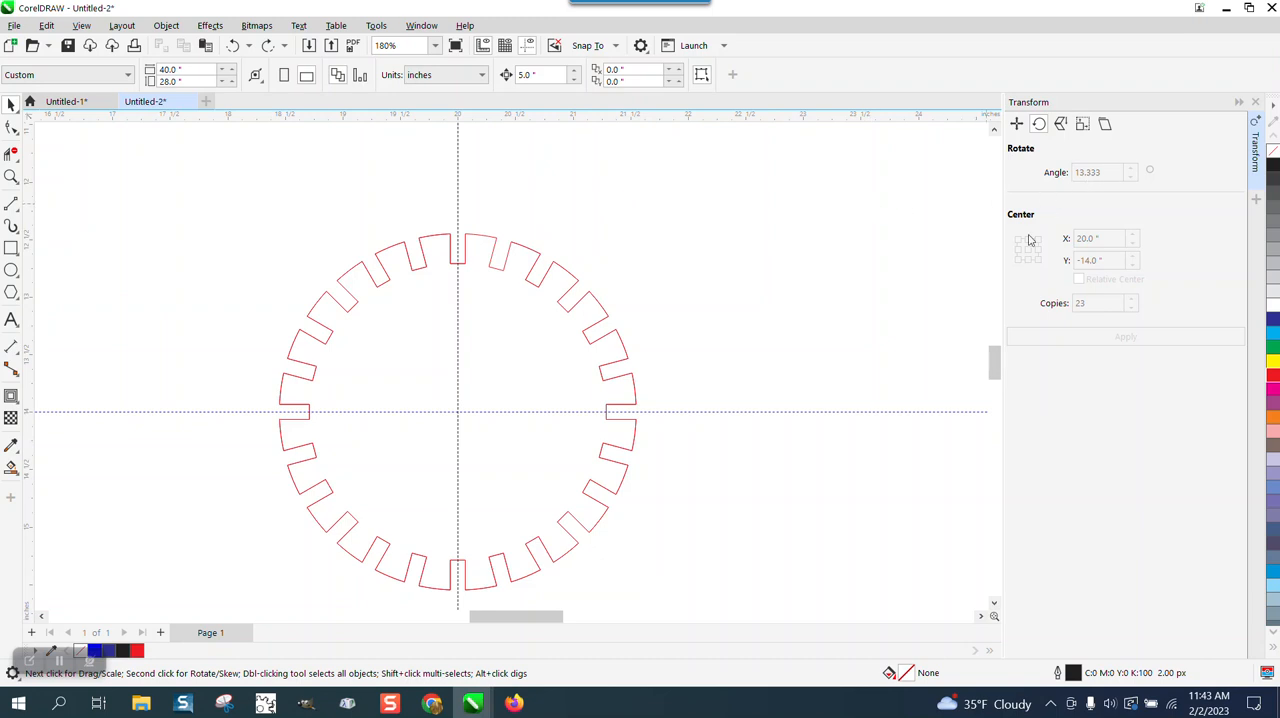
pyautogui.click(484, 237)
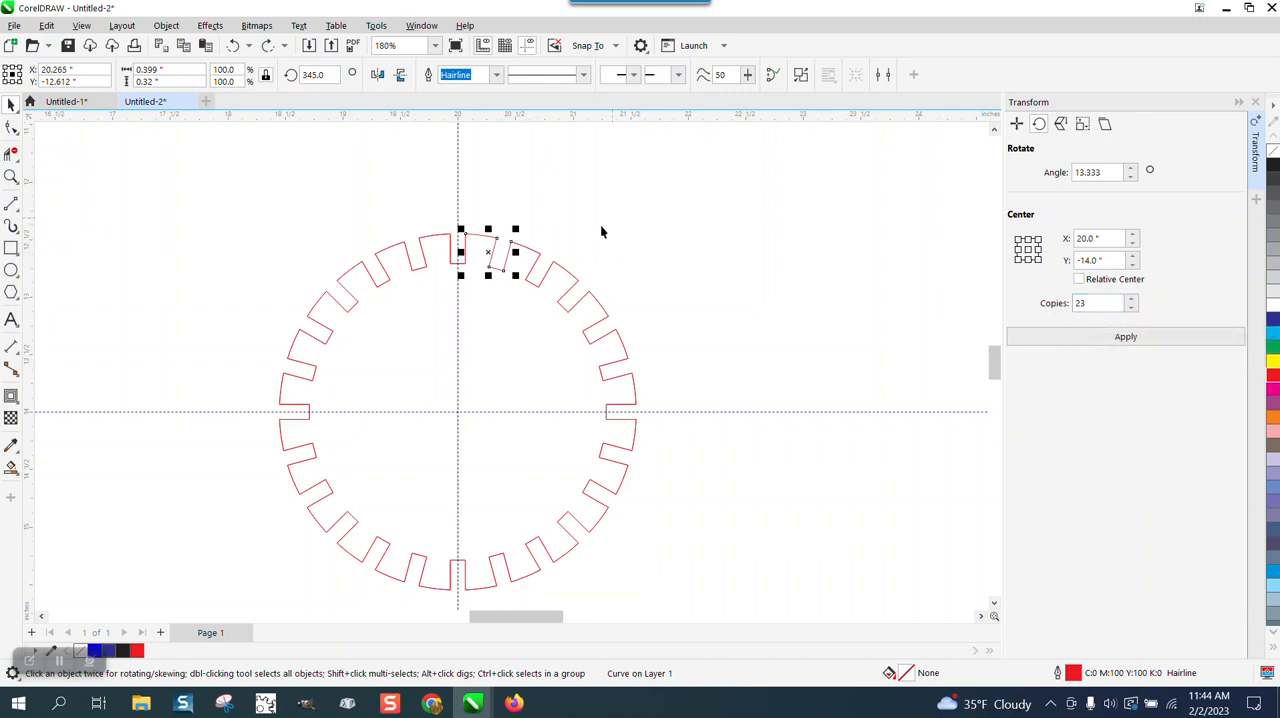
pyautogui.moveTo(489, 252); pyautogui.dragTo(503, 180)
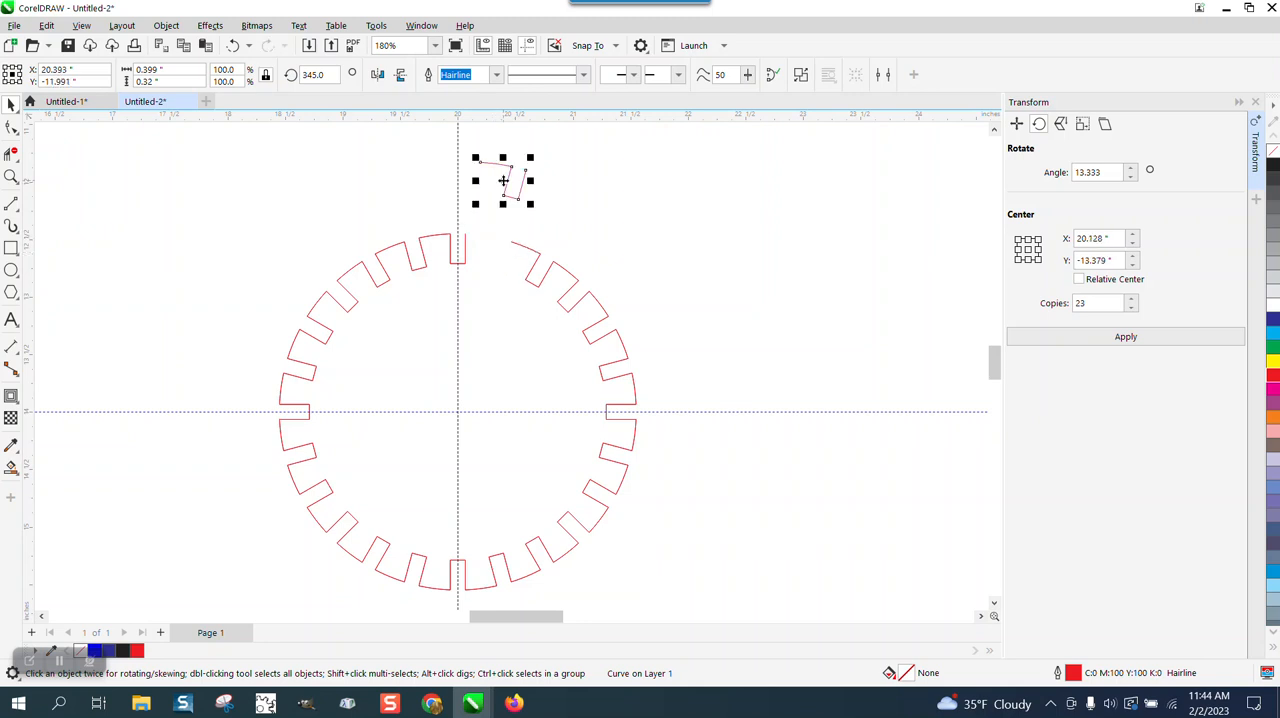
pyautogui.click(233, 45)
# Step: Select the five small rectangles beside the gear and centre them on the page inside the ring
pyautogui.scroll(-3, 466, 170)
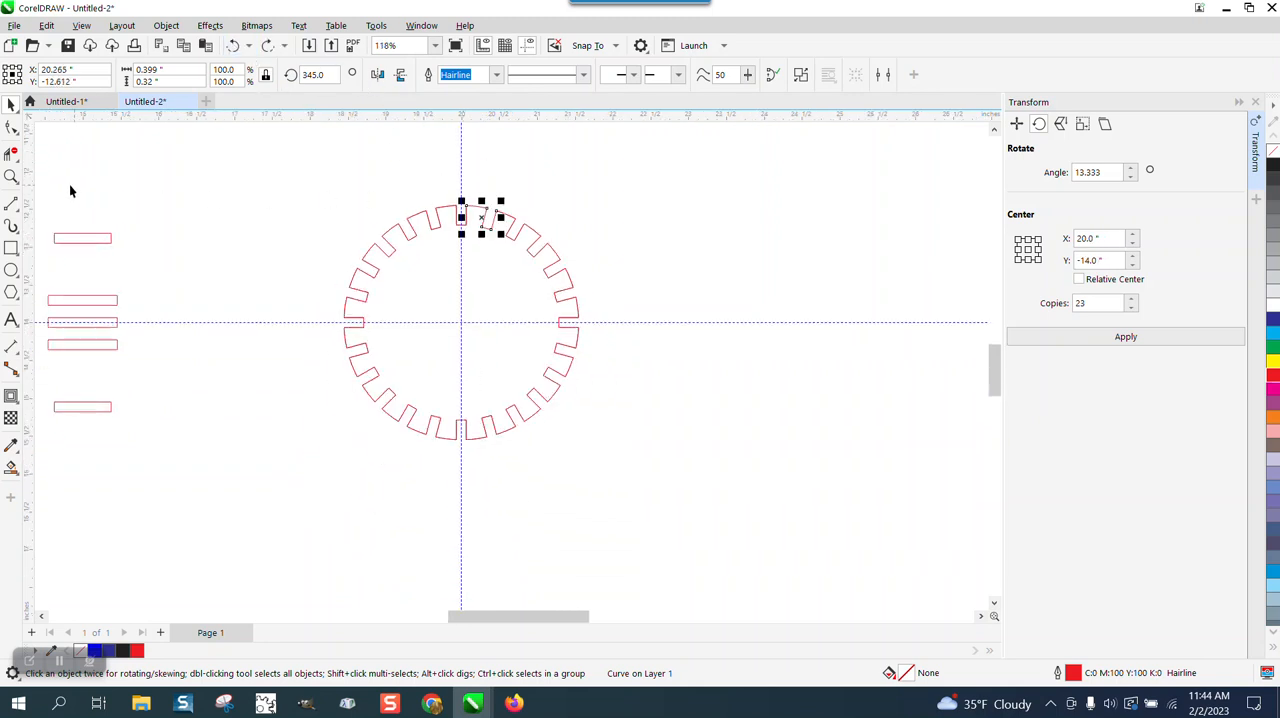
pyautogui.scroll(-2, 230, 197)
pyautogui.moveTo(144, 198); pyautogui.dragTo(258, 340)
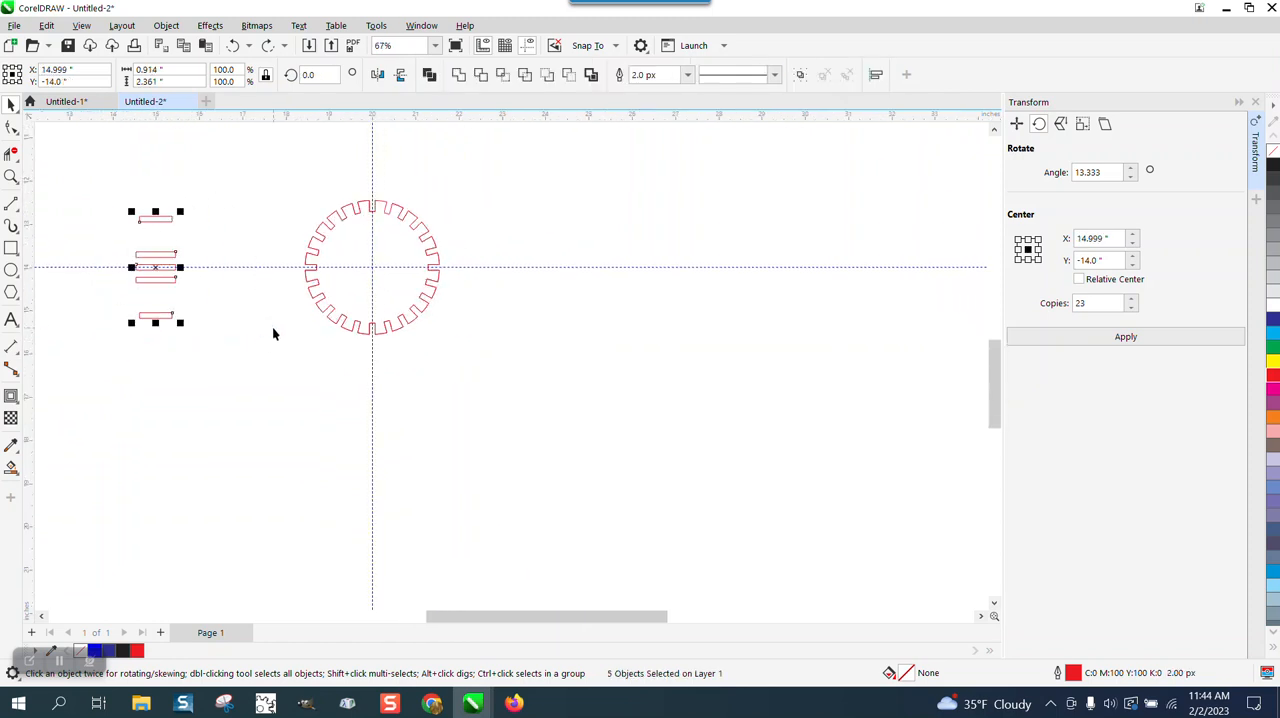
pyautogui.press('p')
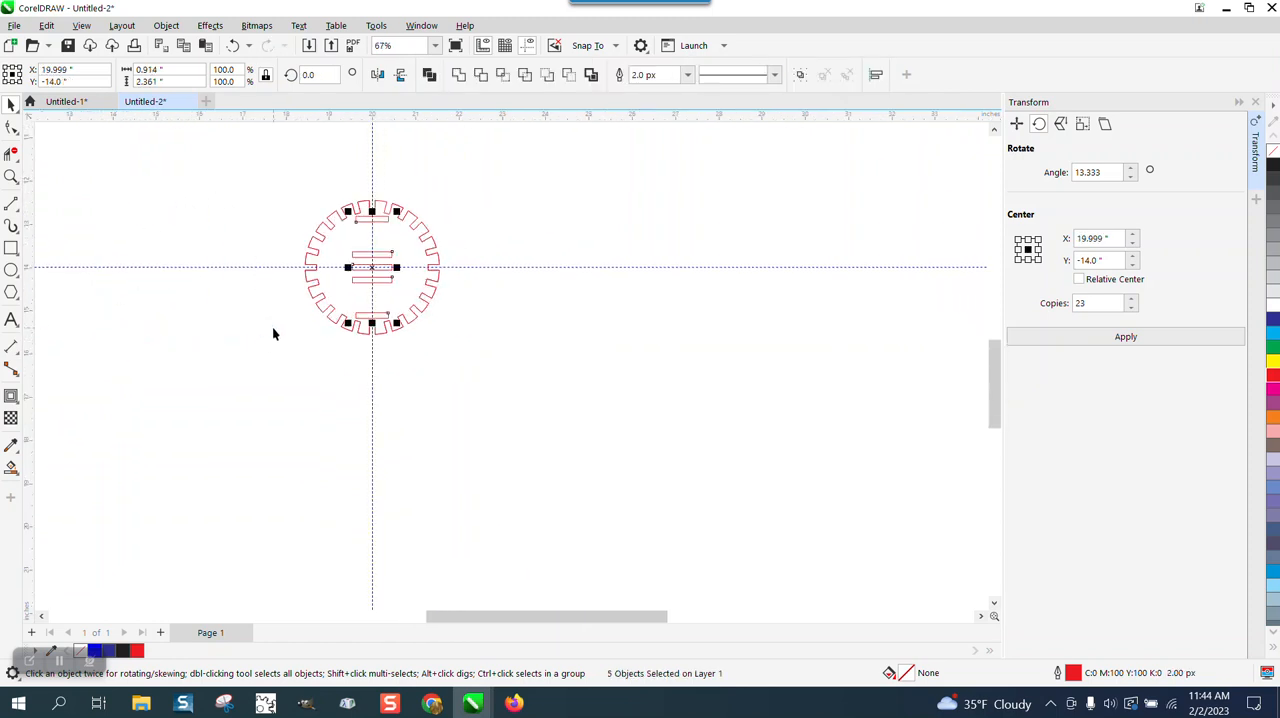
pyautogui.click(11, 177)
pyautogui.moveTo(235, 184); pyautogui.dragTo(514, 363)
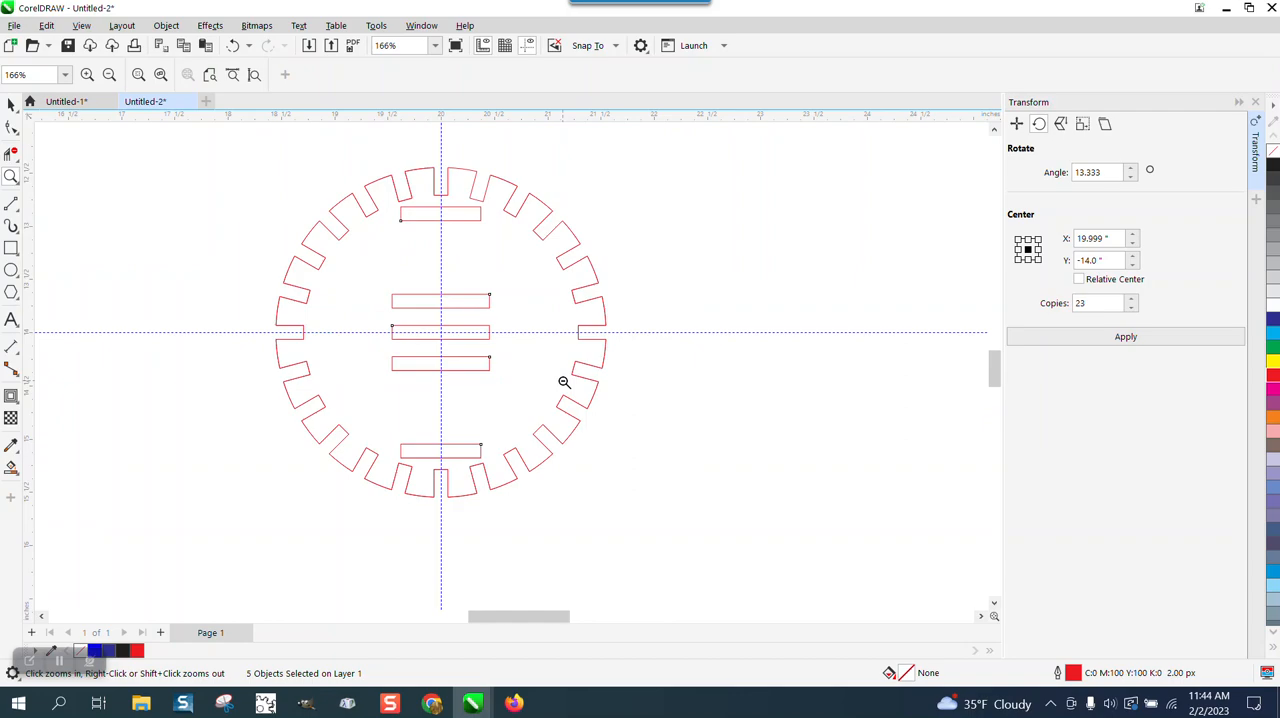